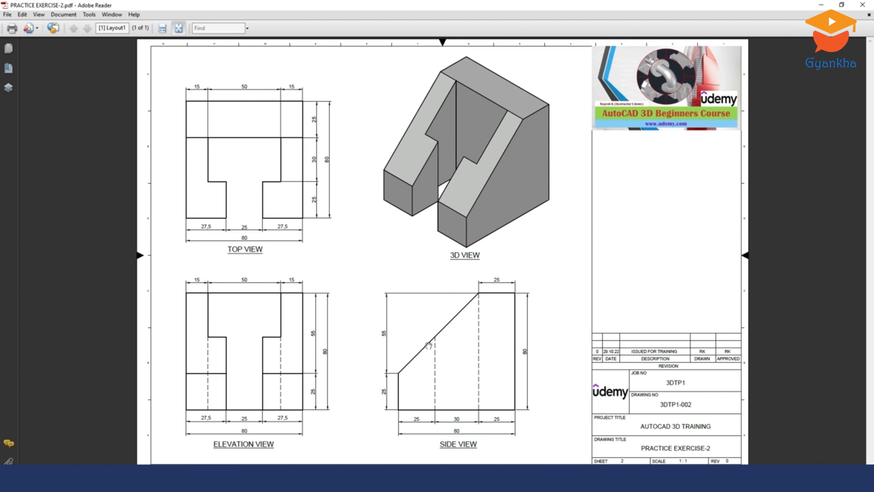
Step: Switch to AutoCAD and create a new drawing from the 3D Practice.dwt template
click(44, 478)
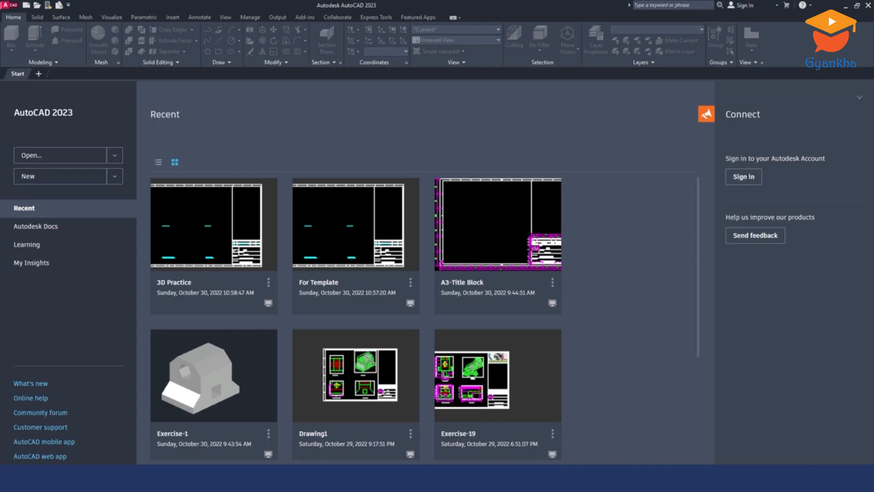
click(26, 6)
click(425, 160)
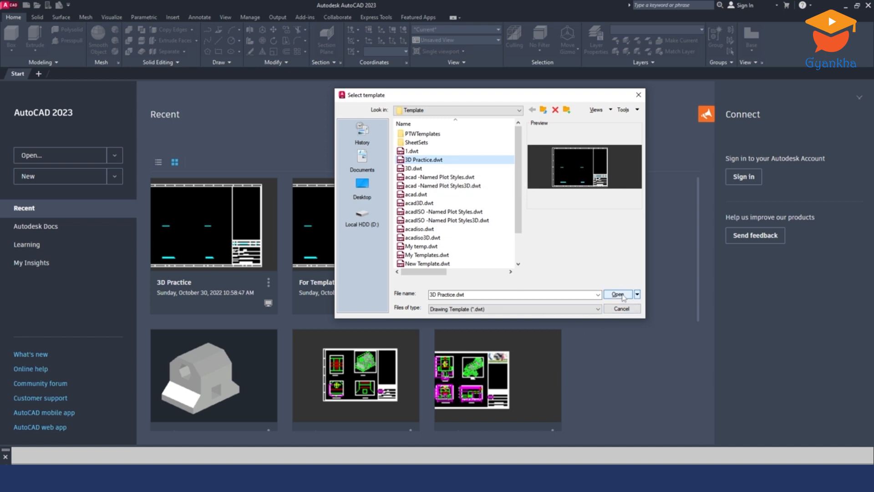
click(620, 295)
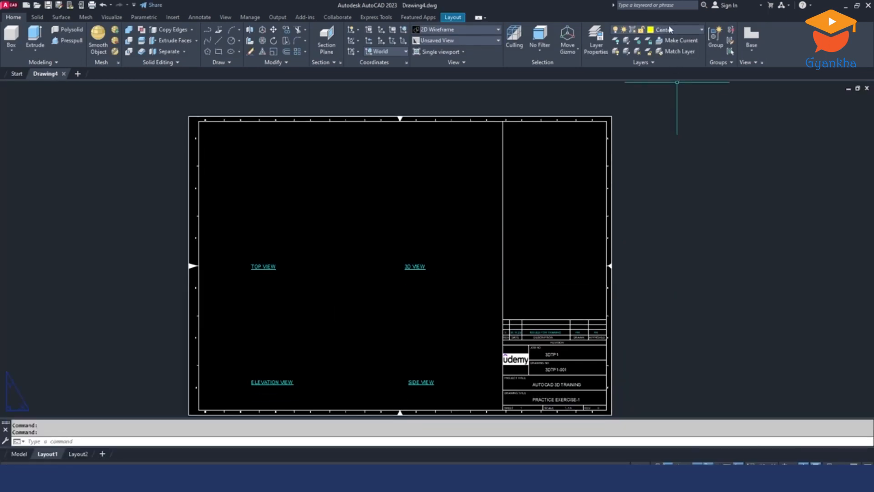
click(667, 34)
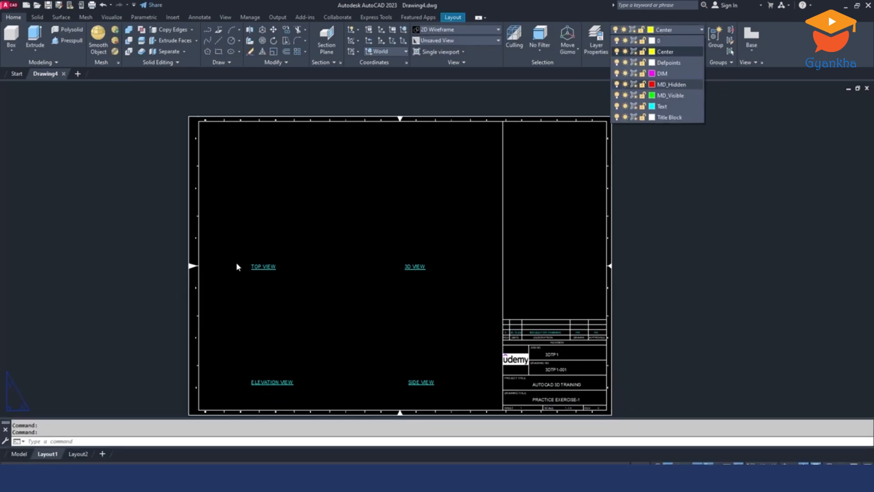
click(654, 326)
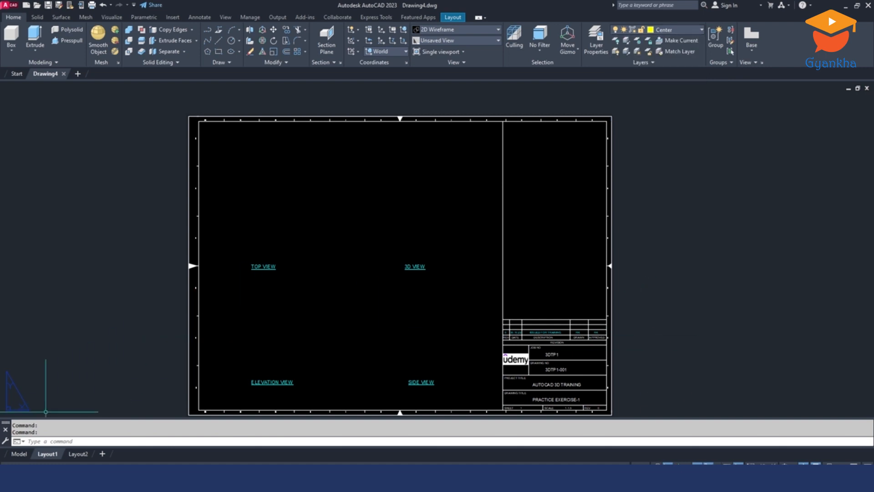
Step: In model space, set the SE Isometric view and the Top coordinate system
mouse_move(21, 455)
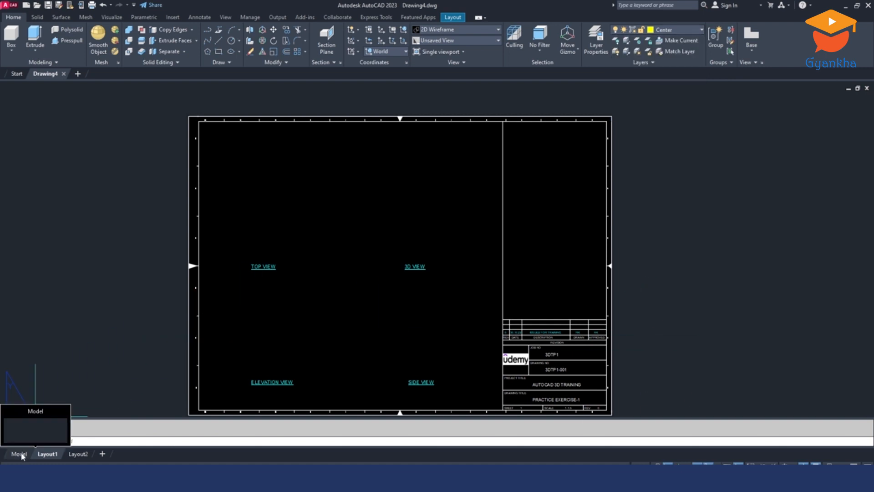
click(19, 454)
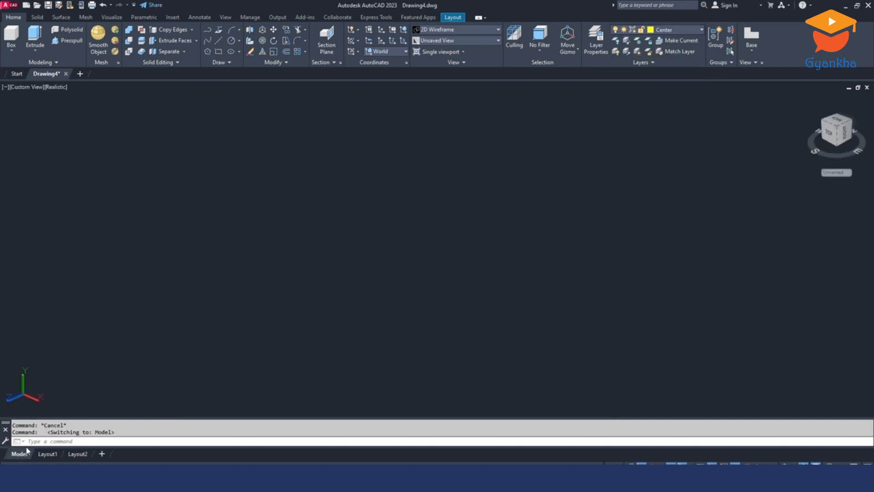
click(464, 41)
click(431, 117)
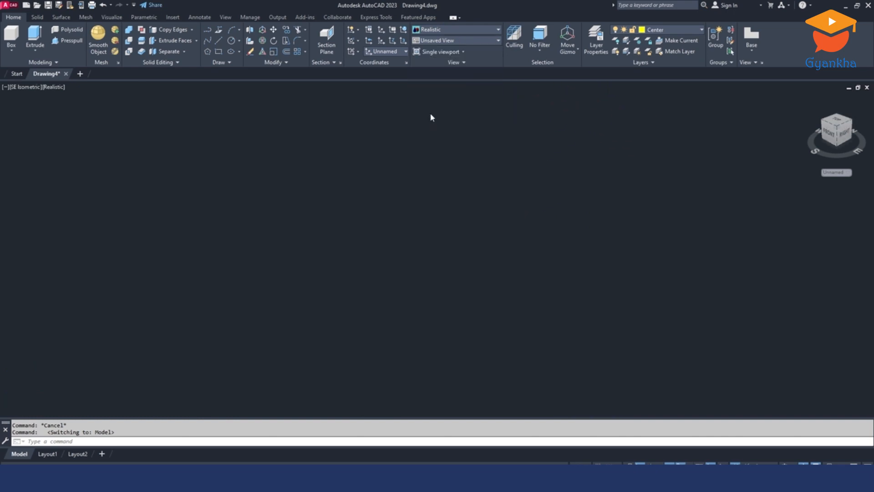
click(386, 51)
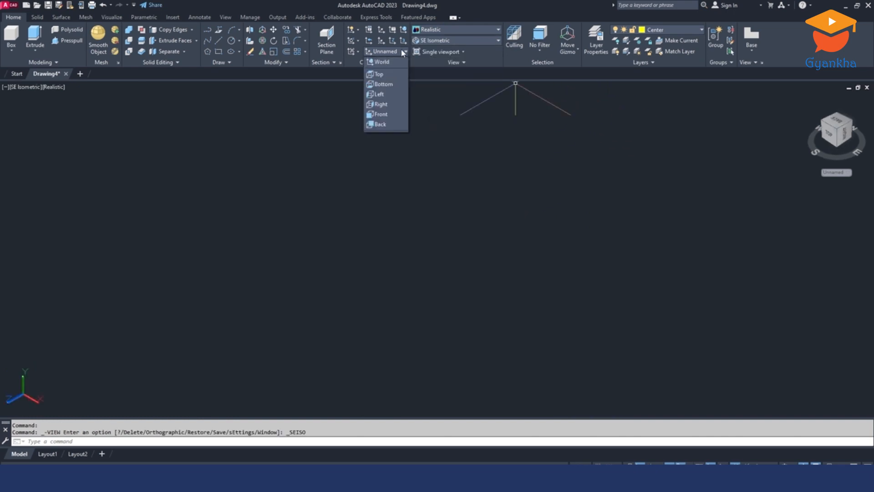
click(380, 74)
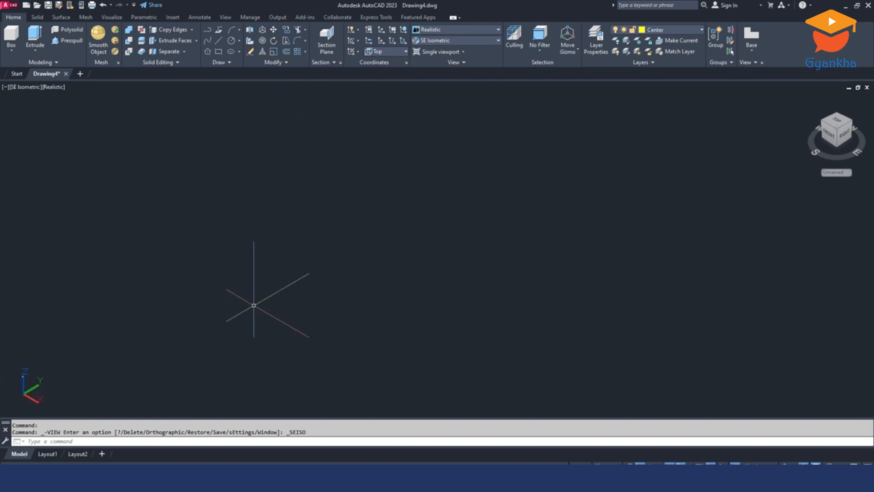
Step: Create a solid box with length 80, width 80 and height 80
click(11, 51)
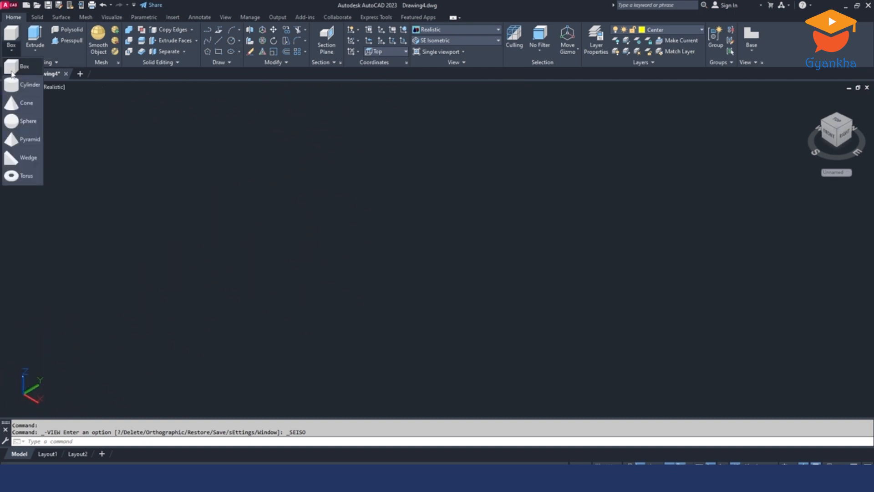
click(12, 73)
click(253, 265)
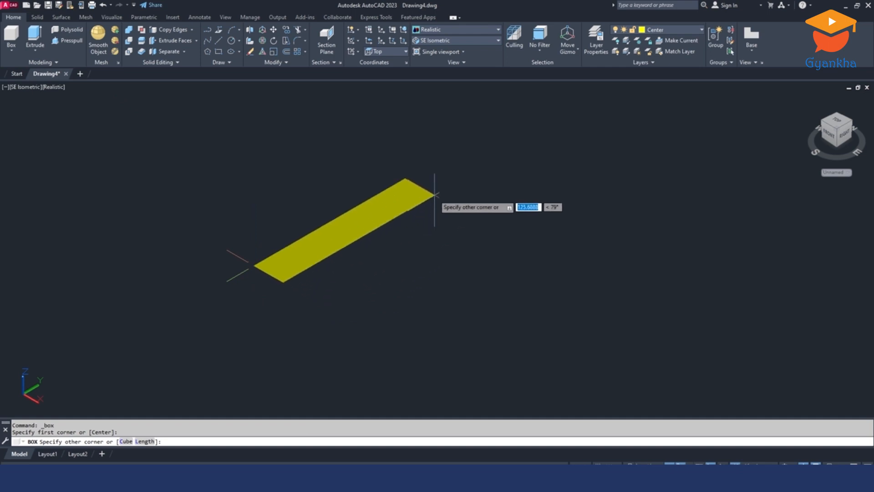
click(141, 440)
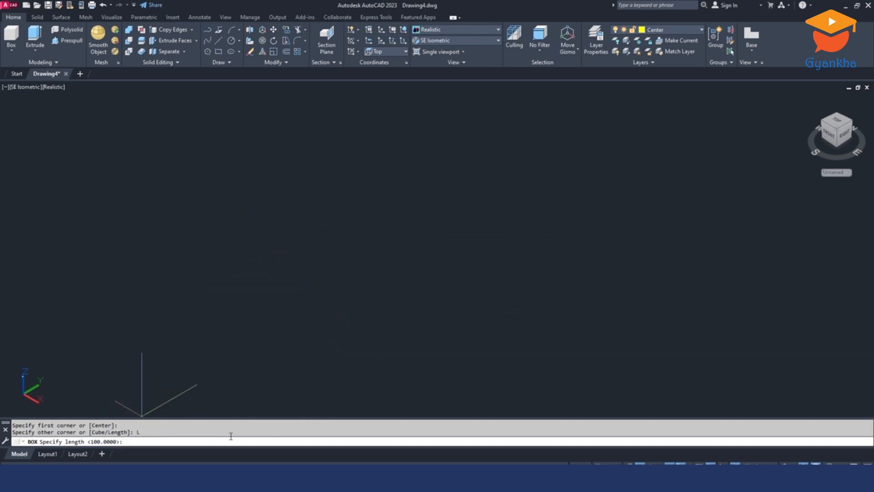
key(Return)
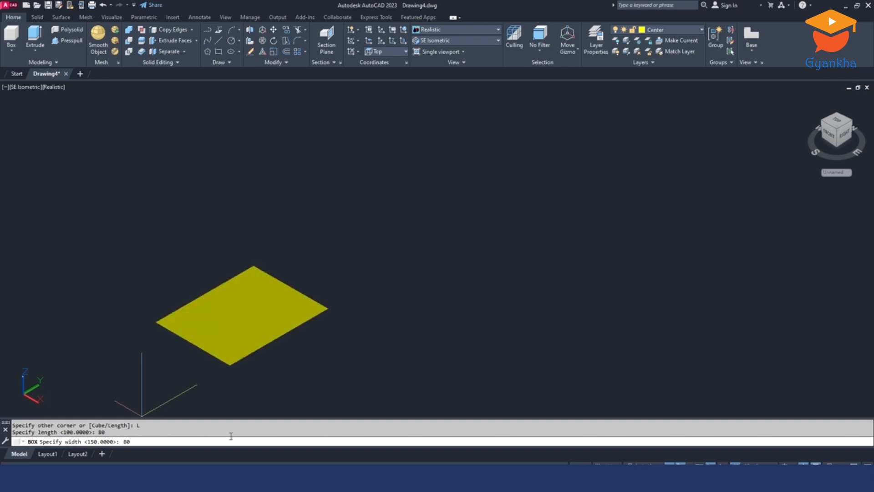
key(Return)
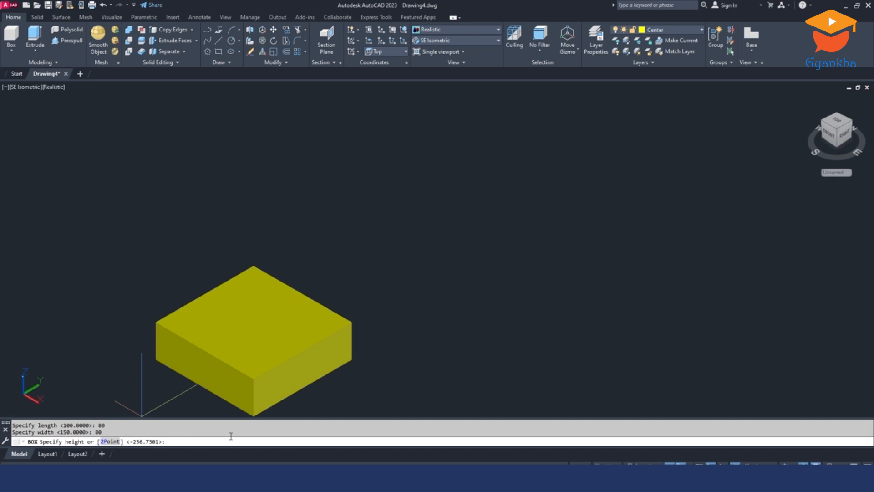
text(80)
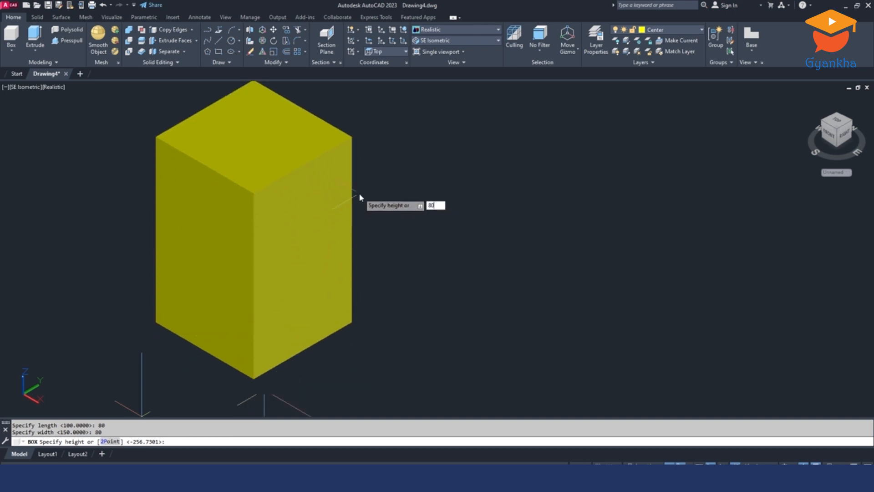
key(Return)
Step: Move the box to layer 0 and clear the selection
click(416, 217)
click(319, 255)
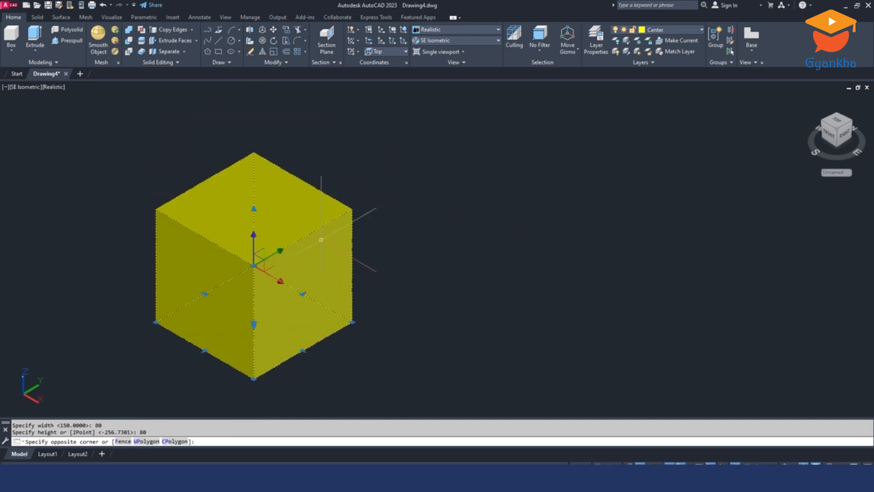
click(678, 31)
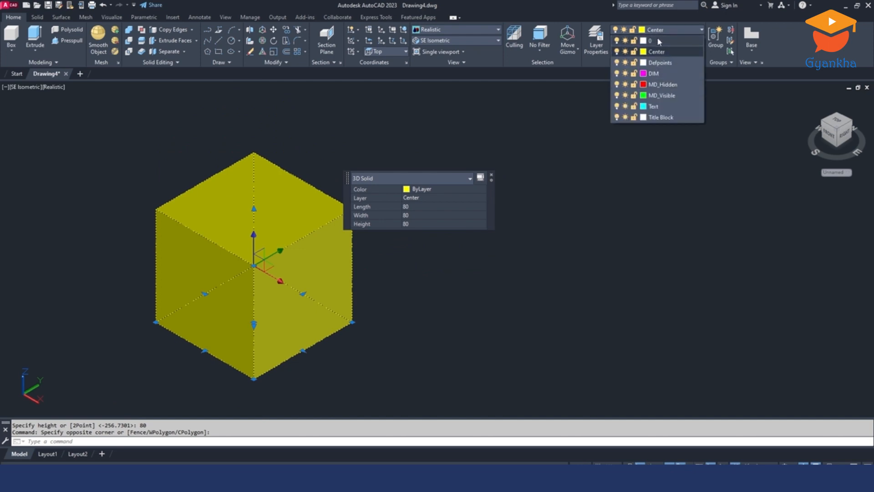
click(655, 40)
middle_drag(442, 213, 470, 206)
key(Escape)
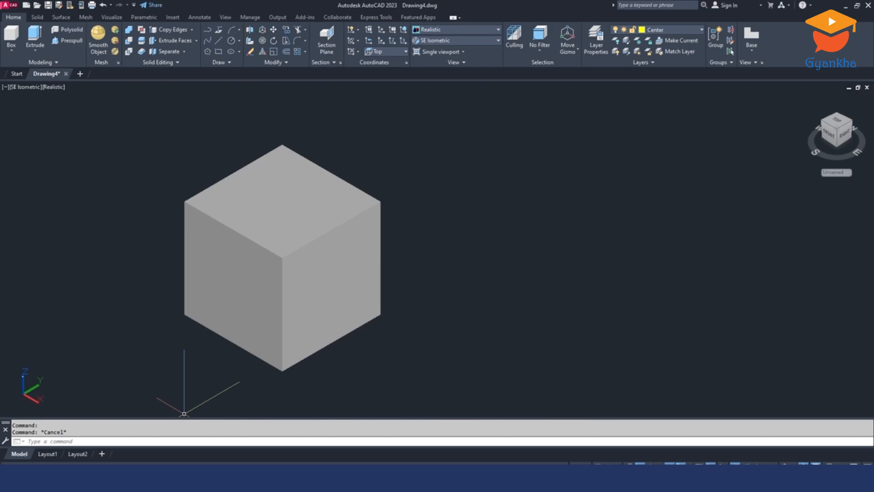
Step: Check the slot dimensions on the PRACTICE EXERCISE-2 PDF in Adobe Reader, and return to AutoCAD
click(176, 481)
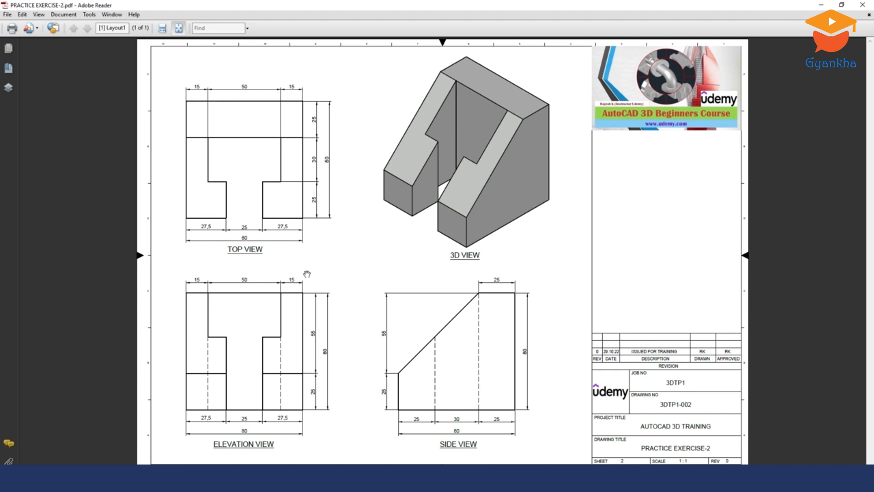
click(44, 482)
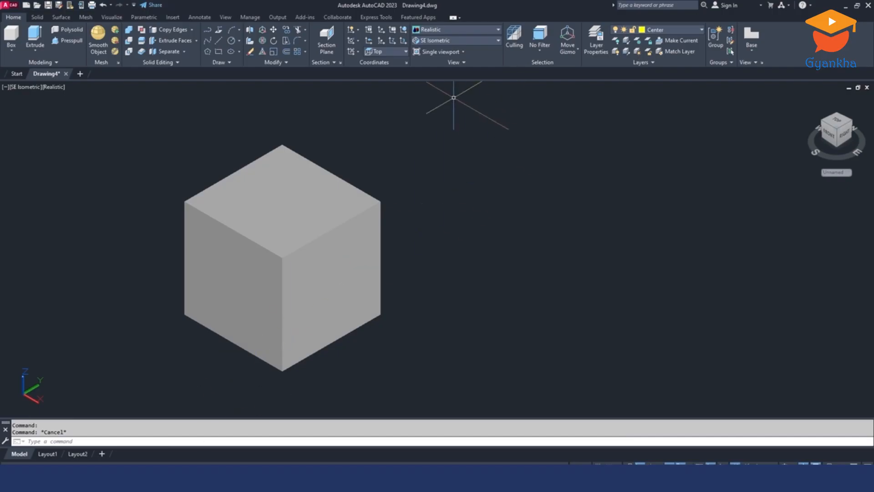
click(219, 52)
click(457, 194)
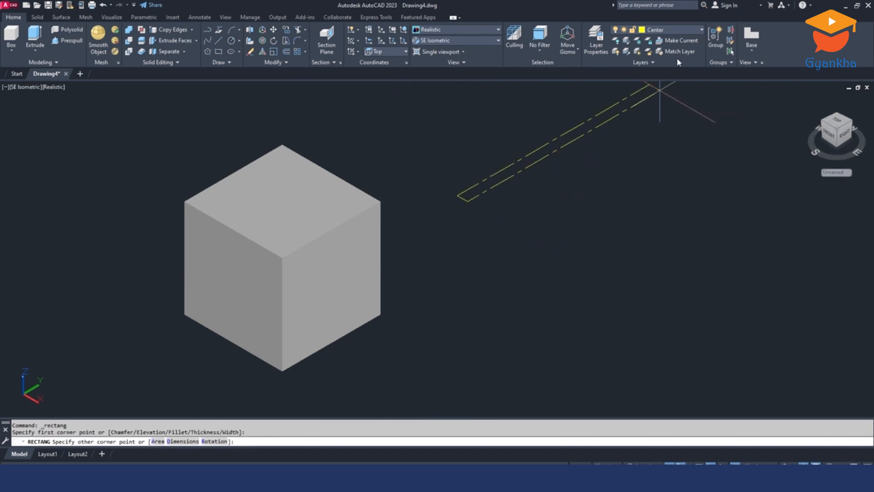
key(Escape)
click(656, 30)
click(646, 41)
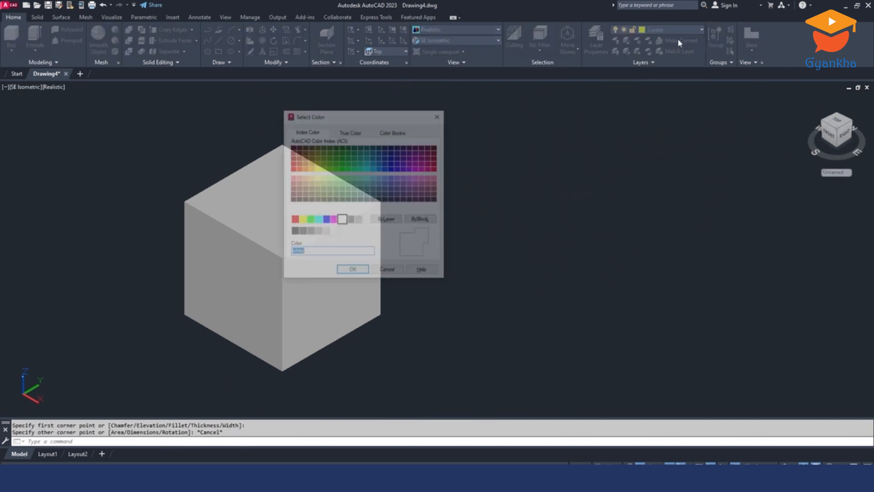
key(Escape)
Step: Make layer 0 current and draw a rectangle 25 long and 25 wide beside the box
click(661, 31)
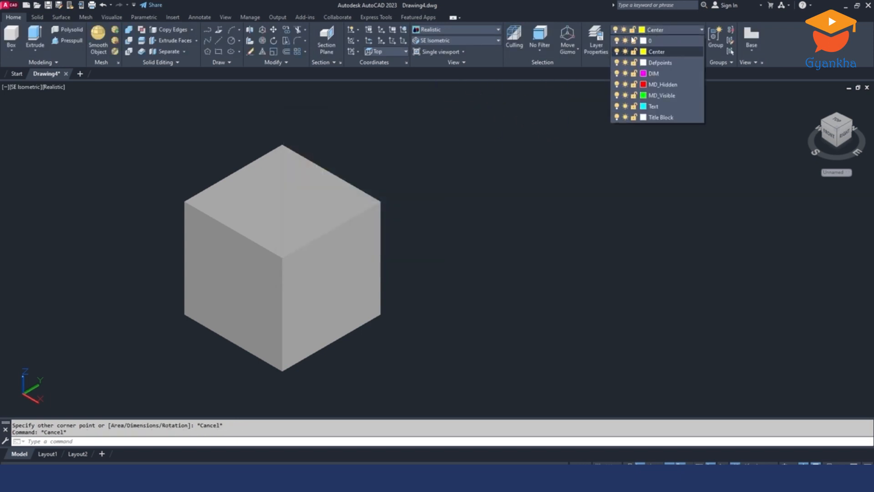
click(661, 41)
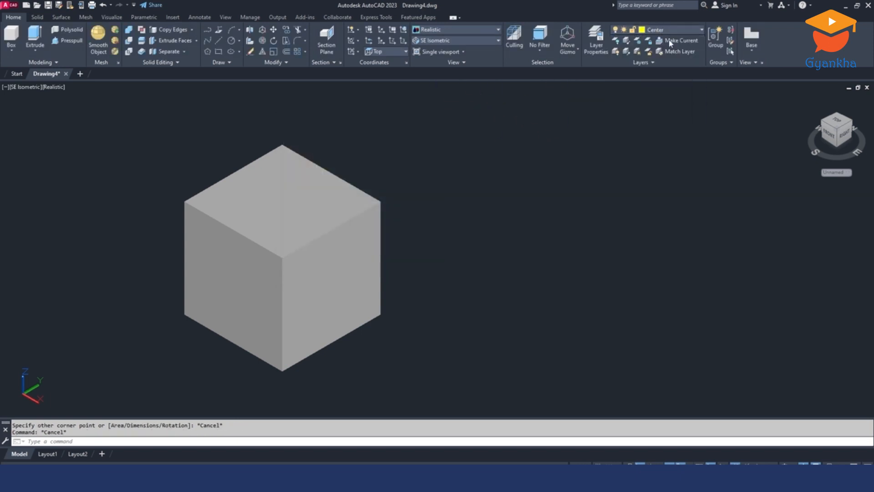
click(219, 51)
click(464, 233)
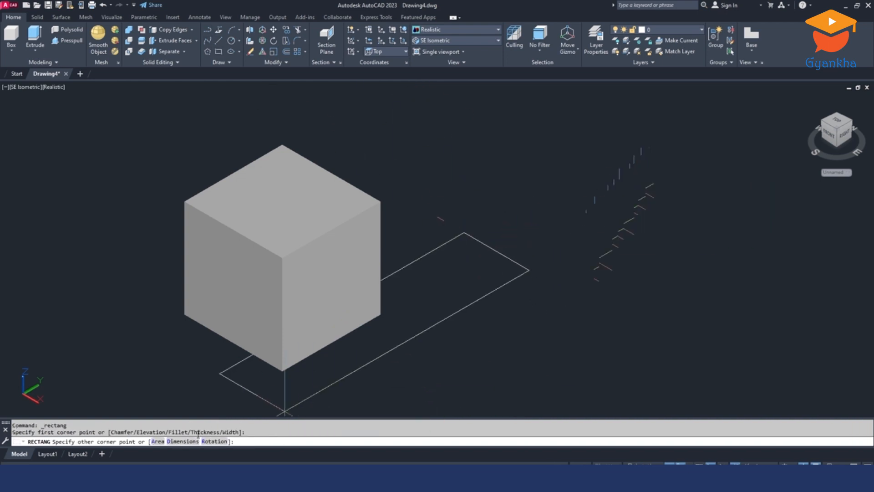
text(D)
key(Return)
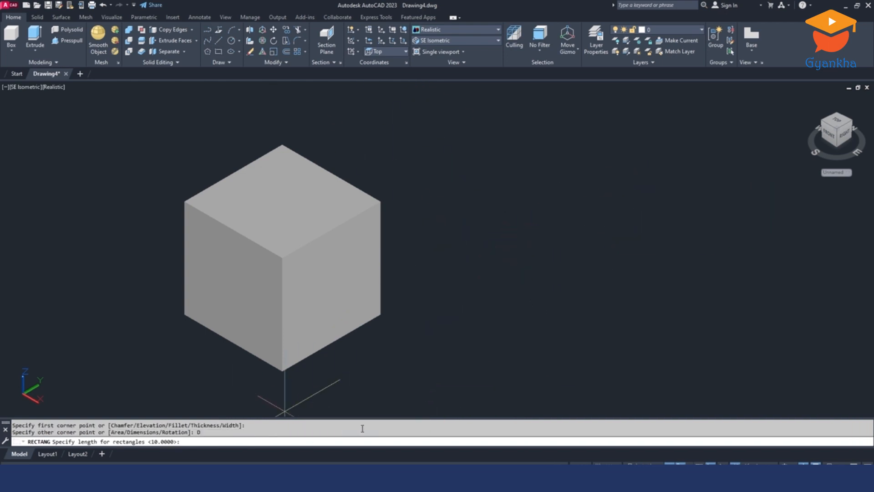
text(25)
key(Return)
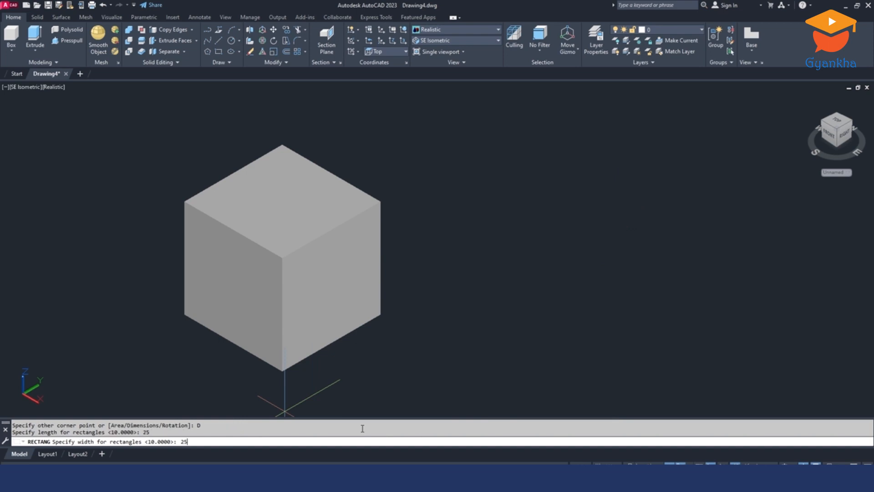
text(25)
key(Return)
click(575, 242)
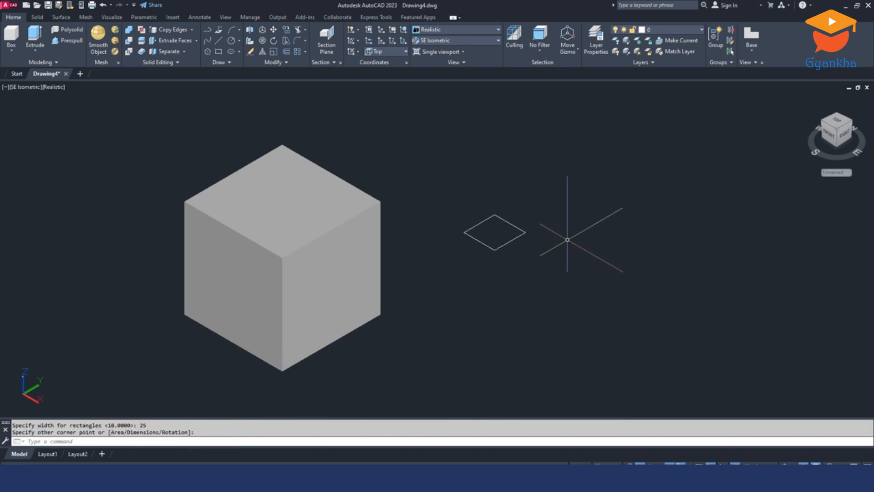
Step: Check the PDF drawing in Adobe Reader, and draw a rectangle 50 long and 30 wide in AutoCAD behind the 25 by 25 one
click(228, 478)
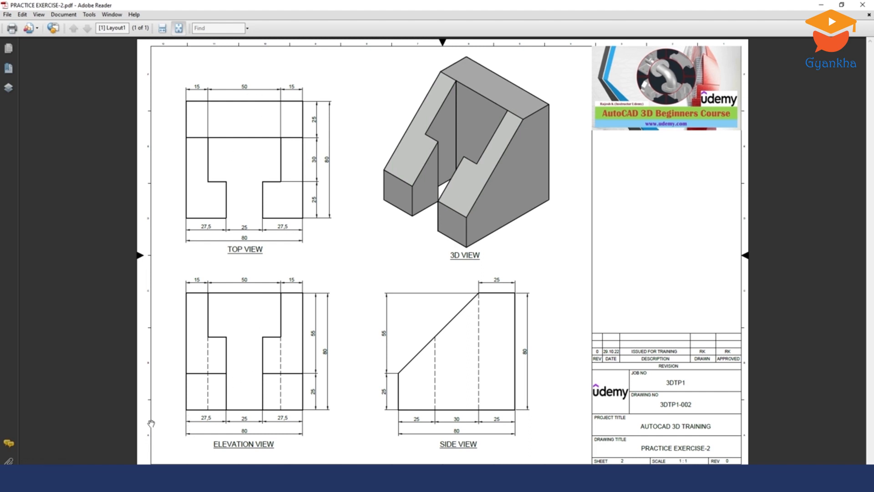
click(166, 479)
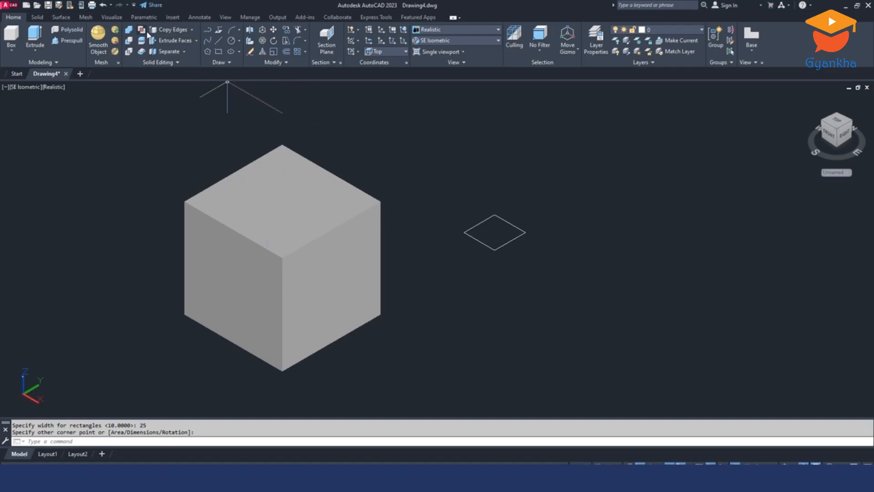
click(219, 52)
click(529, 137)
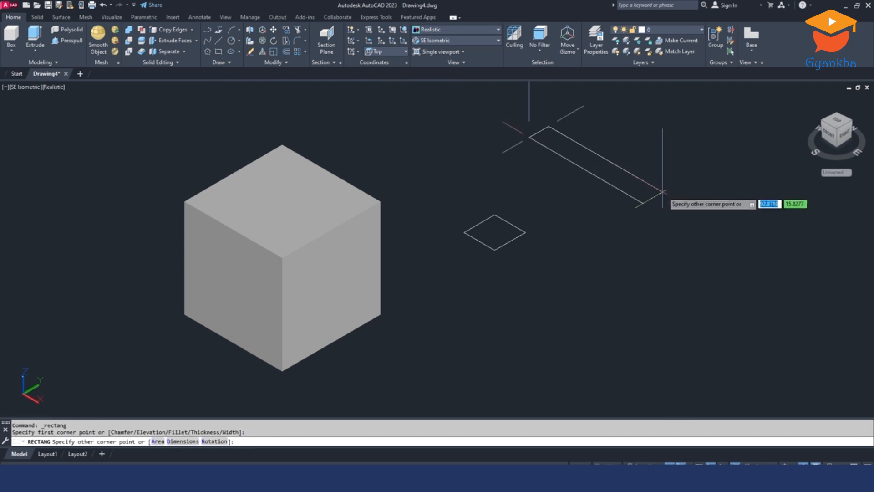
click(192, 445)
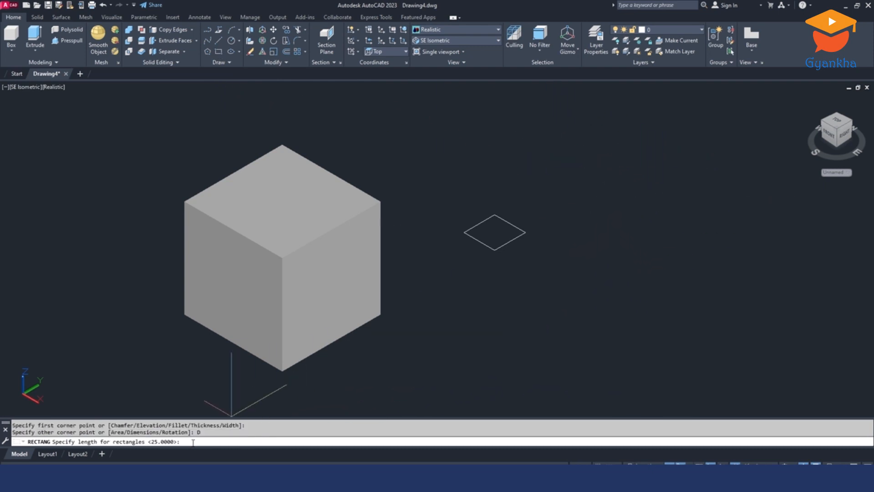
key(Return)
key(Return)
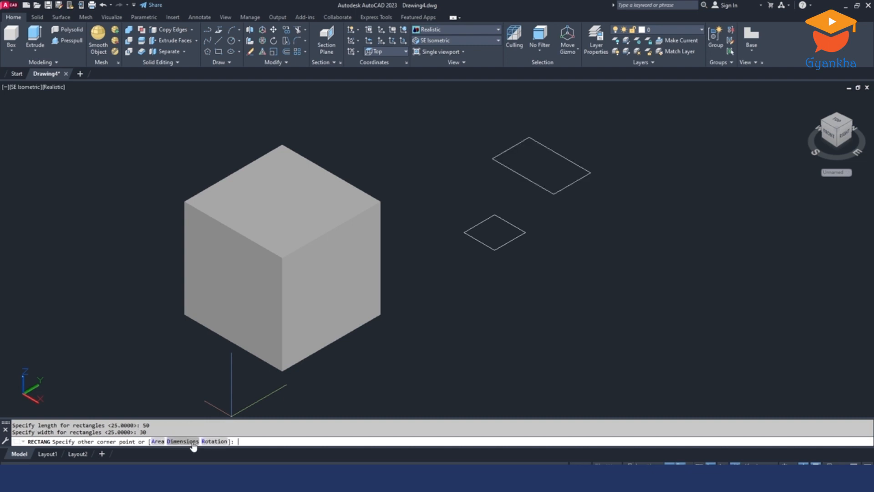
click(656, 224)
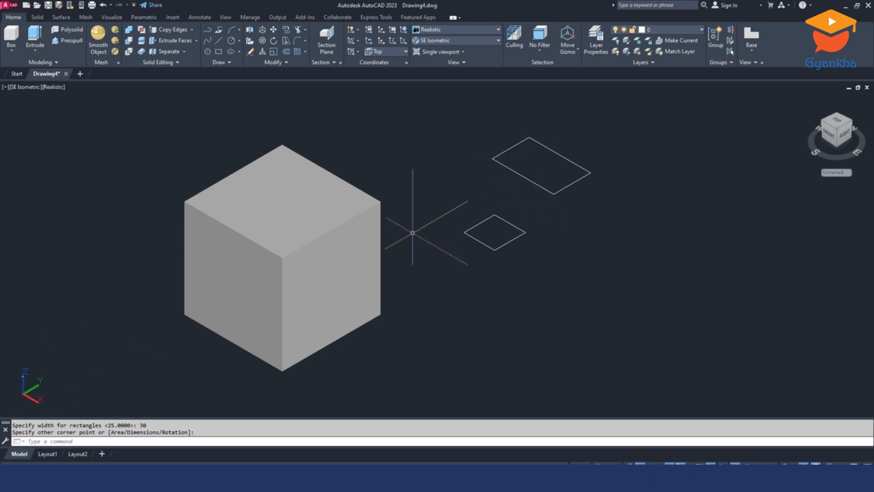
Step: Move the 50 by 30 rectangle so the midpoint of its front edge meets the midpoint of the 25 by 25 rectangle's back edge
scroll(557, 149, up, 2)
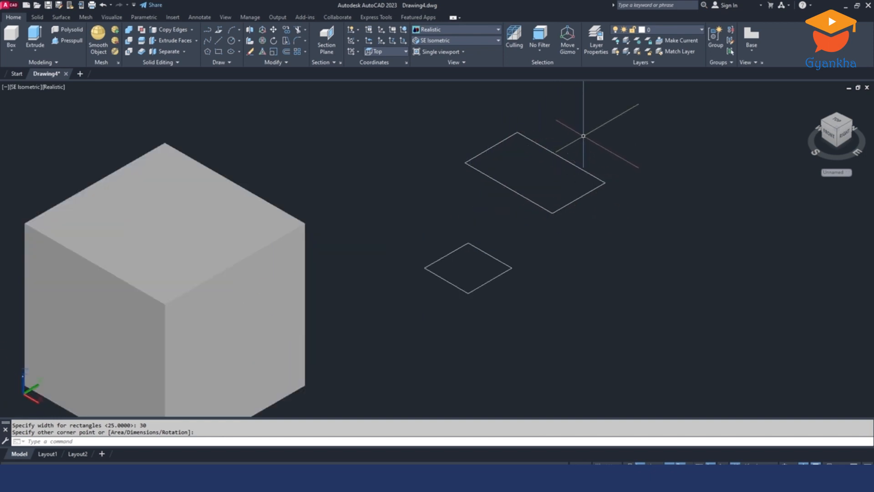
click(583, 136)
click(522, 174)
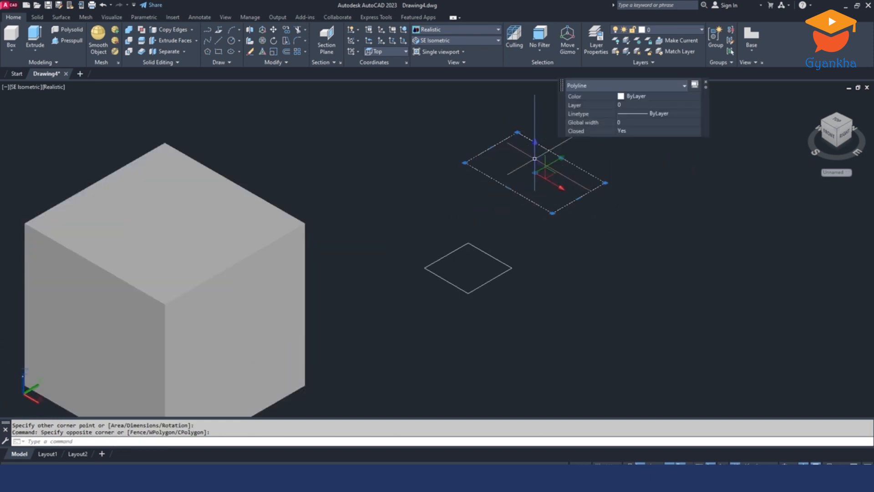
click(273, 29)
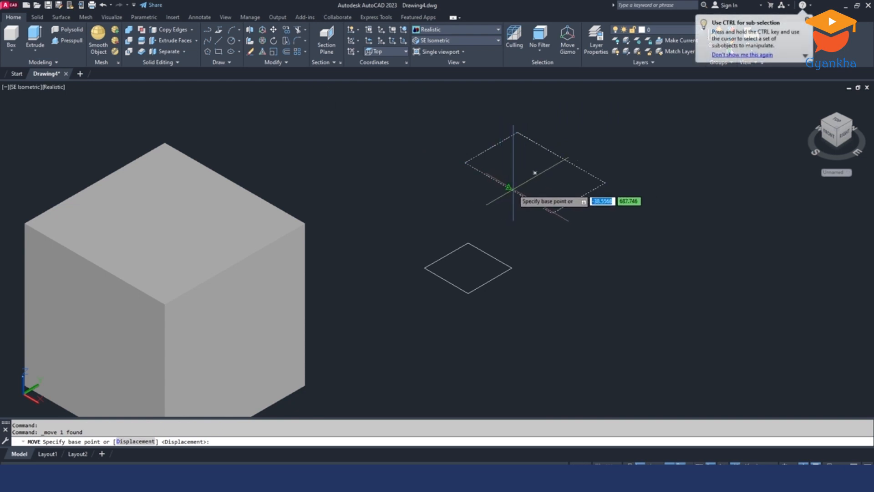
click(509, 187)
click(497, 251)
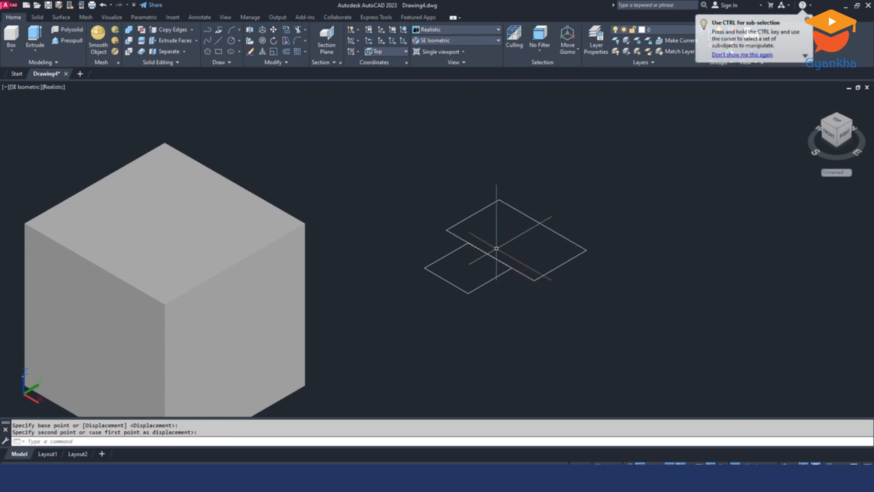
Step: Move both rectangles onto the box's top face, aligning the small rectangle's front edge midpoint with the midpoint of the face's front edge
scroll(494, 264, down, 2)
click(591, 185)
click(473, 255)
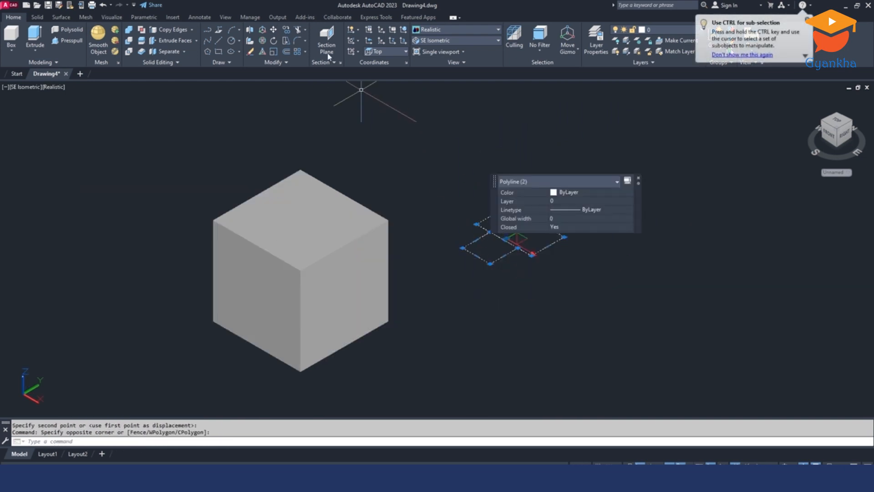
click(273, 29)
click(479, 250)
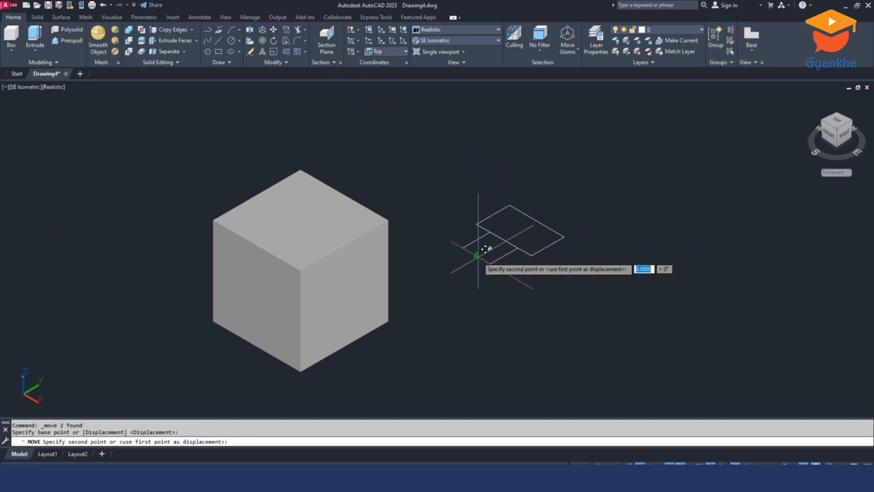
click(264, 237)
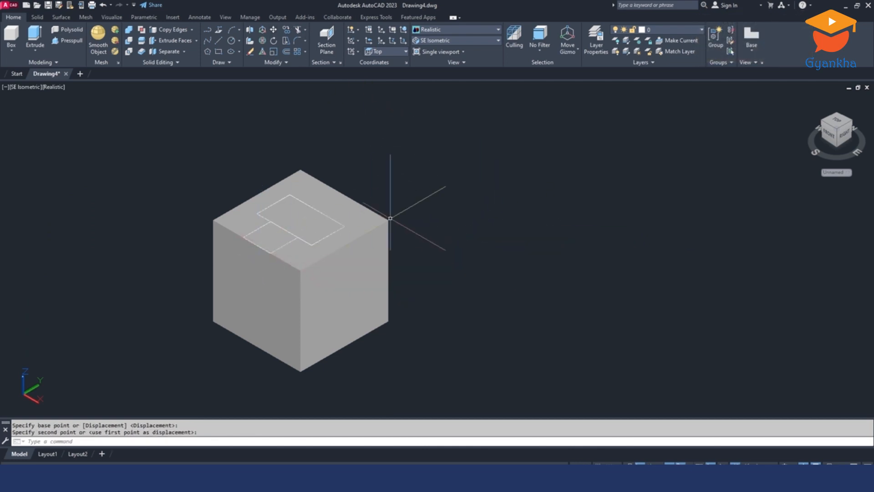
middle_drag(390, 193, 402, 185)
middle_drag(274, 205, 269, 187)
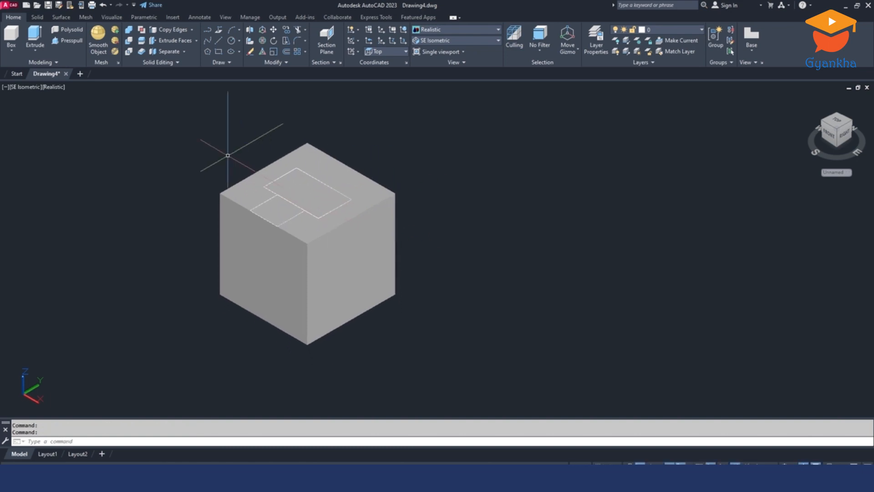
Step: Cut the small and large rectangular areas down through the whole height of the box with Presspull
click(71, 40)
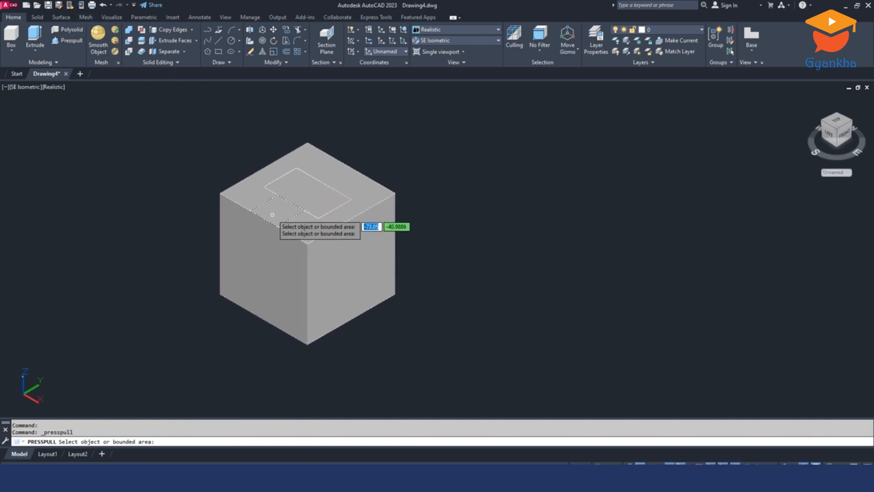
click(277, 214)
scroll(277, 211, down, 4)
click(277, 299)
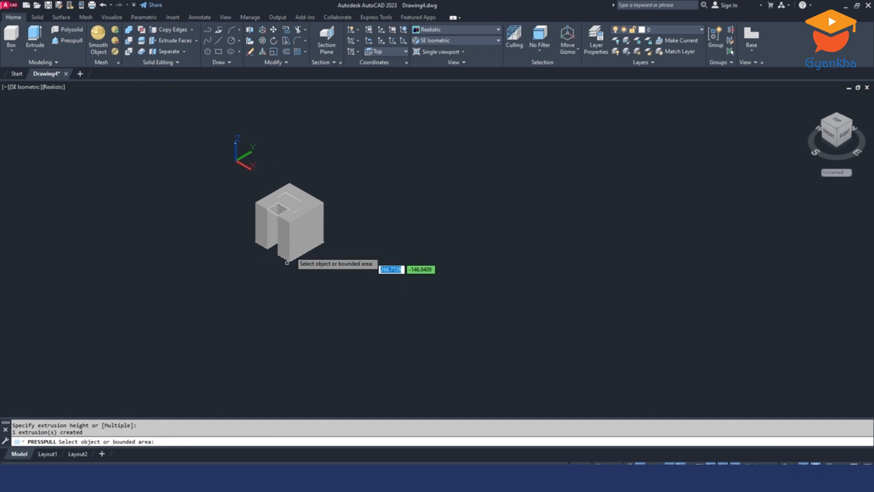
scroll(289, 197, up, 3)
click(285, 182)
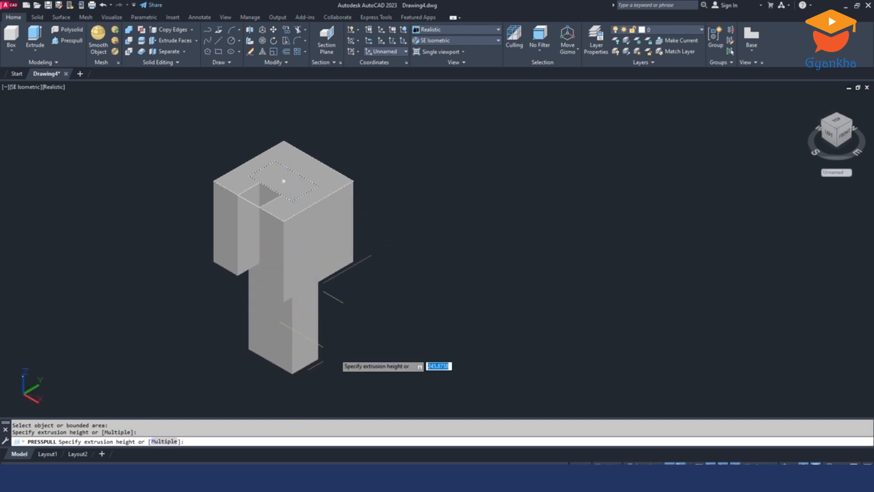
click(332, 345)
key(Escape)
Step: Erase the two rectangles left on the top of the slotted box
click(151, 129)
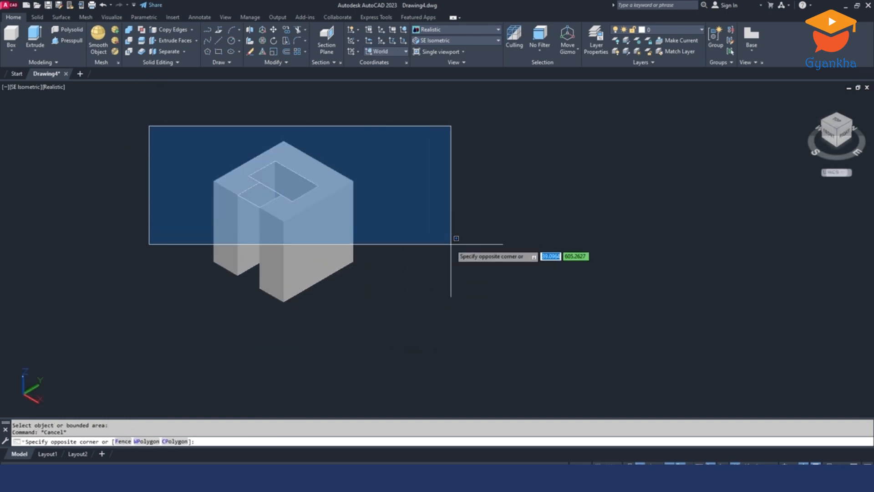
click(449, 296)
key(Delete)
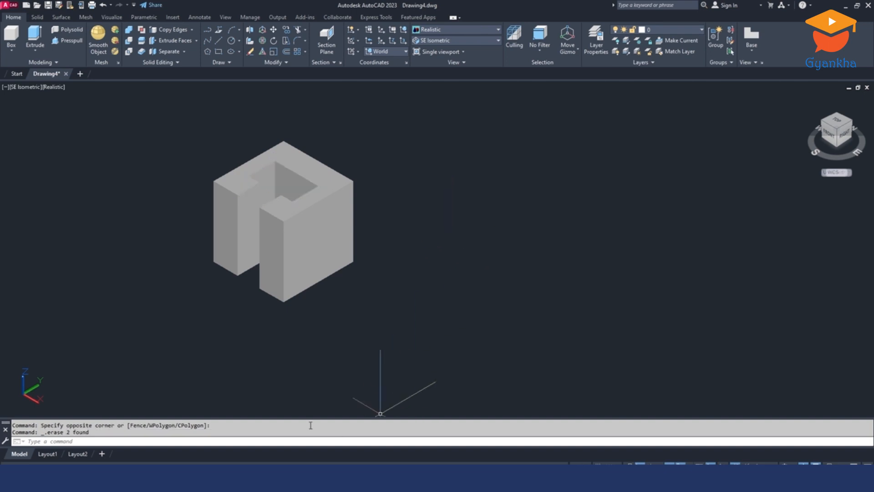
Step: Check the side view on the PDF in Adobe Reader, and in AutoCAD copy the right face's rear vertical edge 25 toward the front
click(216, 478)
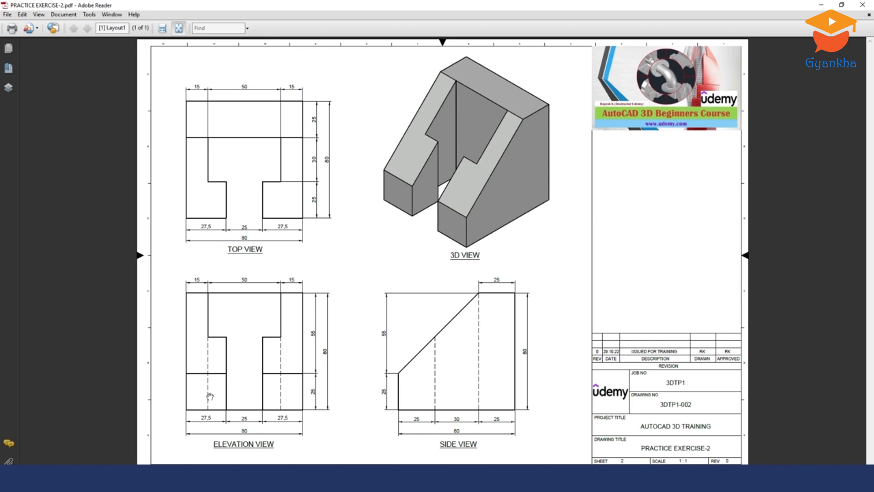
click(199, 481)
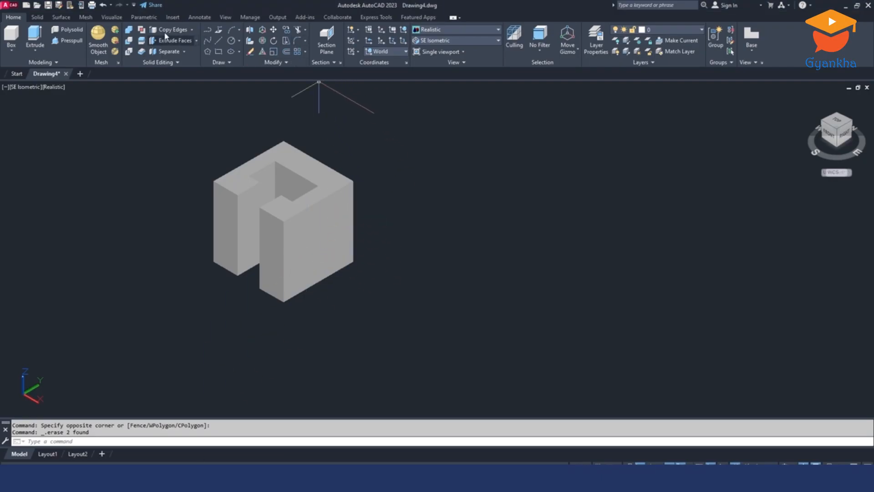
click(187, 31)
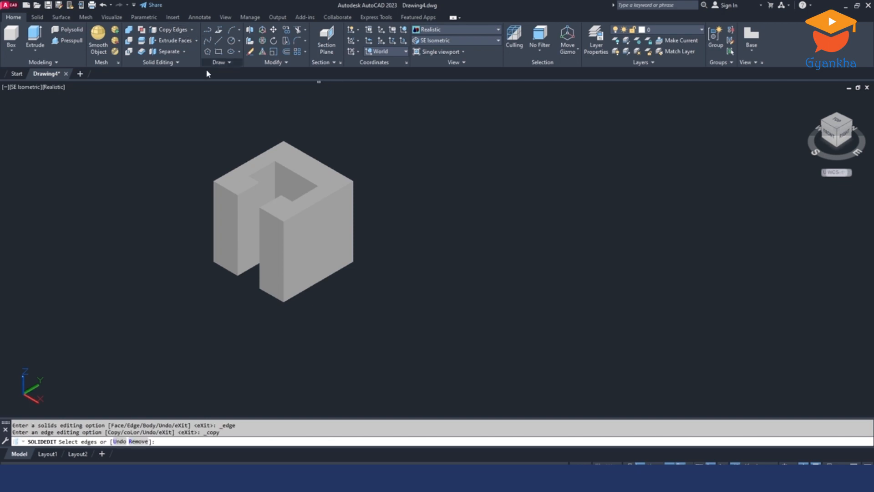
click(193, 30)
click(175, 98)
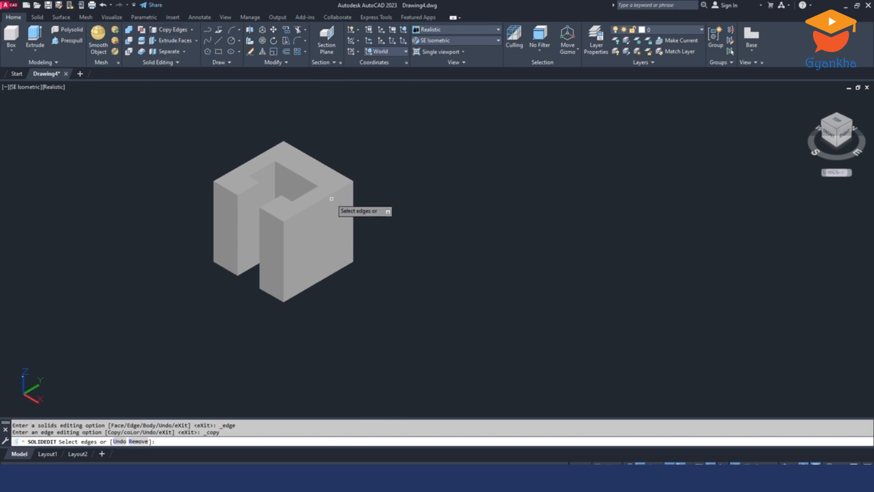
scroll(332, 198, up, 2)
click(362, 192)
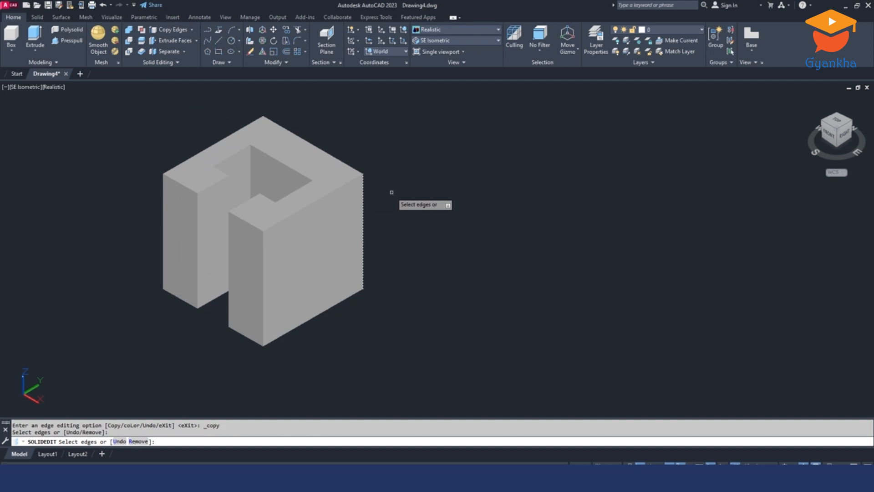
key(Return)
click(362, 174)
text(25)
key(Return)
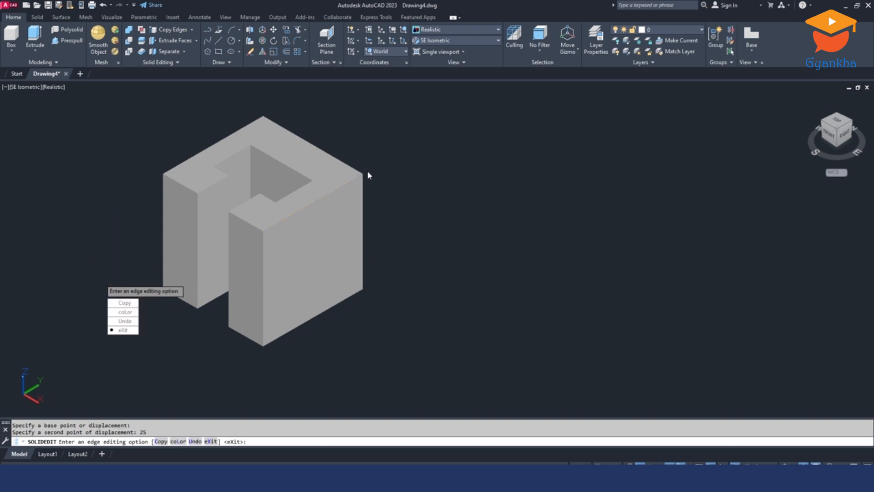
key(Escape)
key(Escape)
key(Escape)
Step: Copy the bottom edge of the right face 25 upward
click(173, 30)
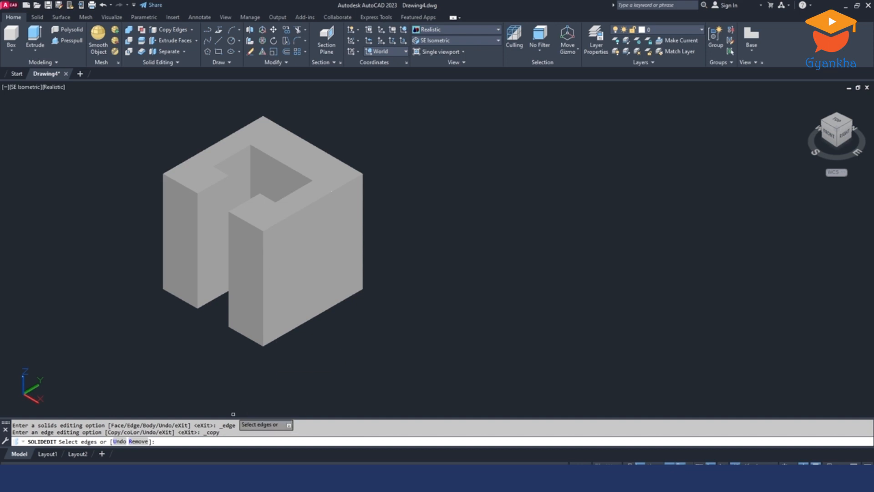
click(283, 334)
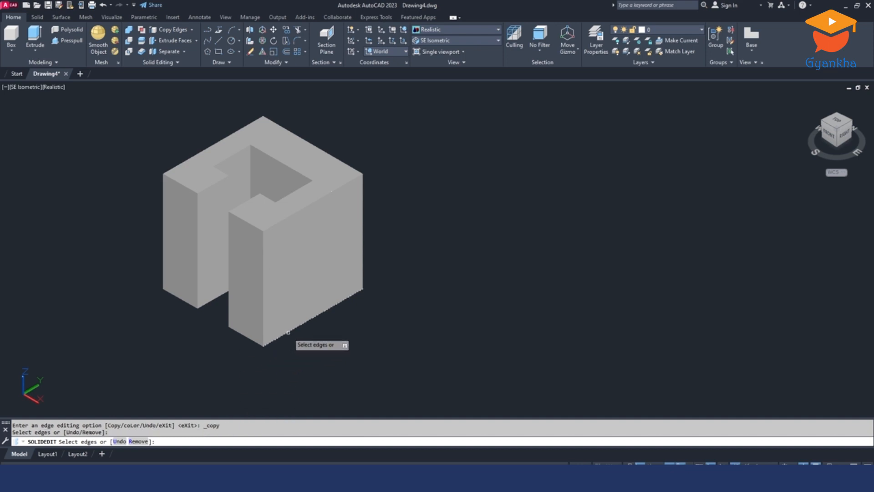
key(Return)
click(363, 288)
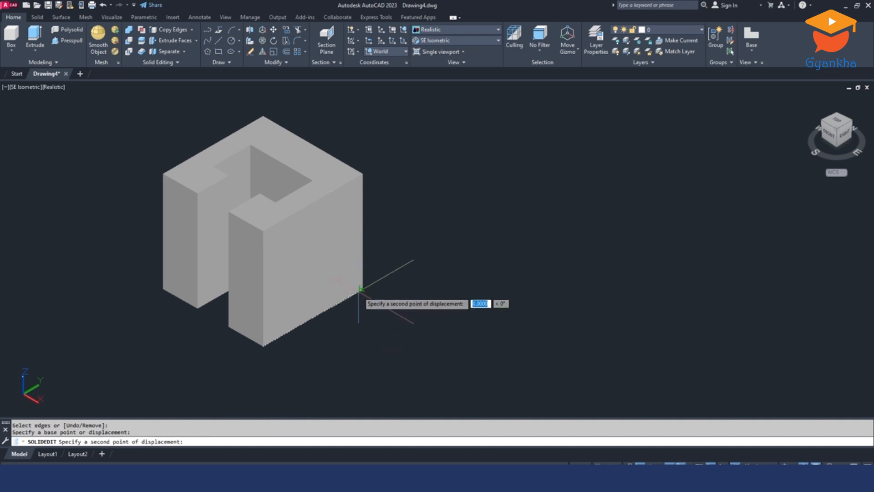
text(25)
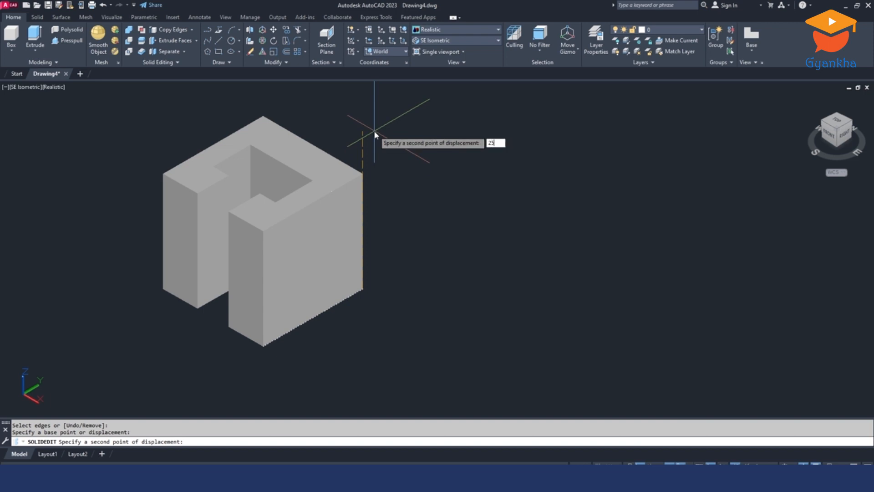
key(Return)
key(Escape)
key(Escape)
key(Escape)
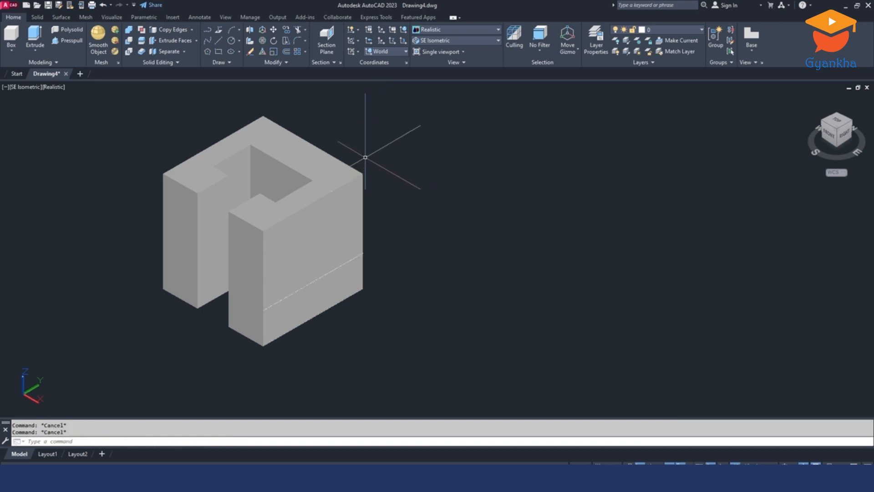
Step: Draw a sloping line on the right face from the copied bottom edge's front end to the copied vertical edge's upper end
middle_drag(365, 157, 378, 152)
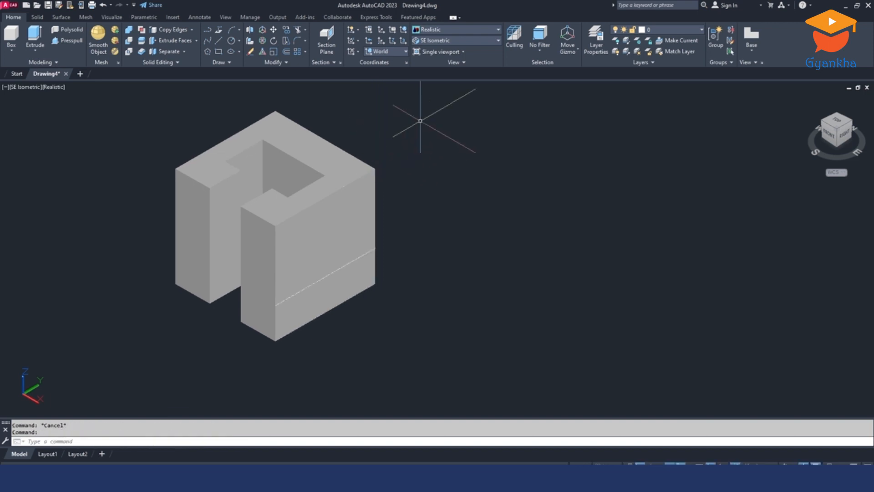
click(217, 42)
scroll(279, 280, up, 3)
click(272, 329)
click(411, 86)
key(Escape)
key(Escape)
key(Escape)
Step: Presspull the area above the sloping line across the full width of the solid to cut away its upper front portion
scroll(362, 183, down, 3)
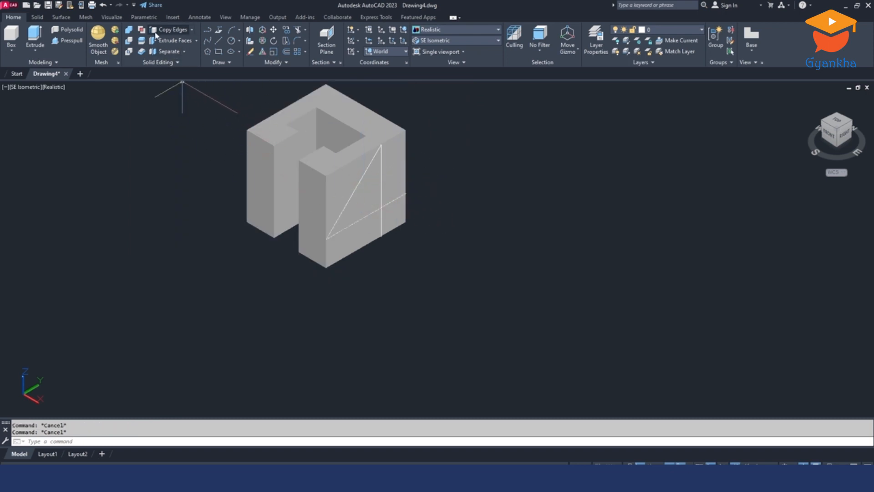
click(66, 41)
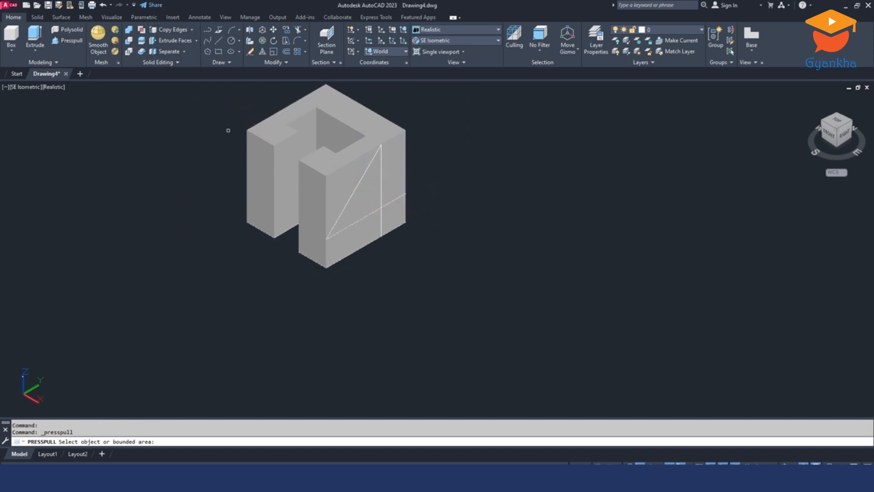
click(336, 178)
scroll(337, 179, down, 5)
click(244, 141)
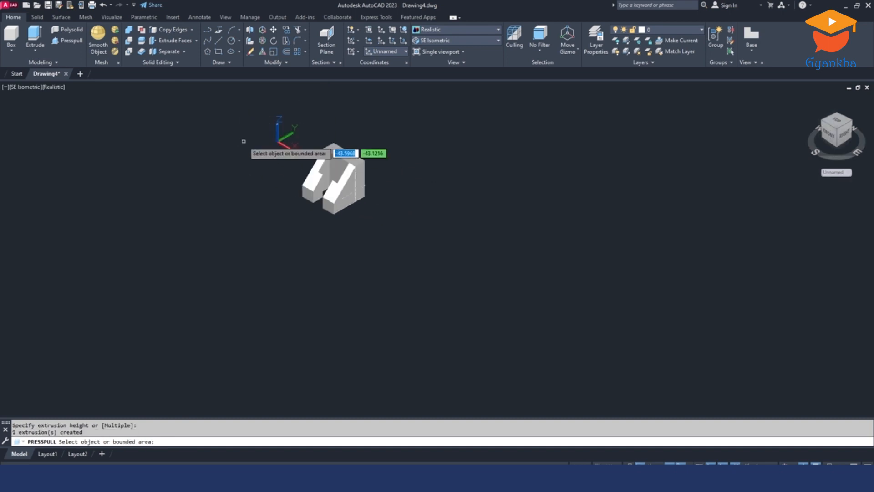
key(Escape)
Step: Erase the three construction lines on the right face, and compare the solid with the 3D view on the PDF in Adobe Reader
scroll(286, 109, up, 2)
click(281, 106)
click(474, 255)
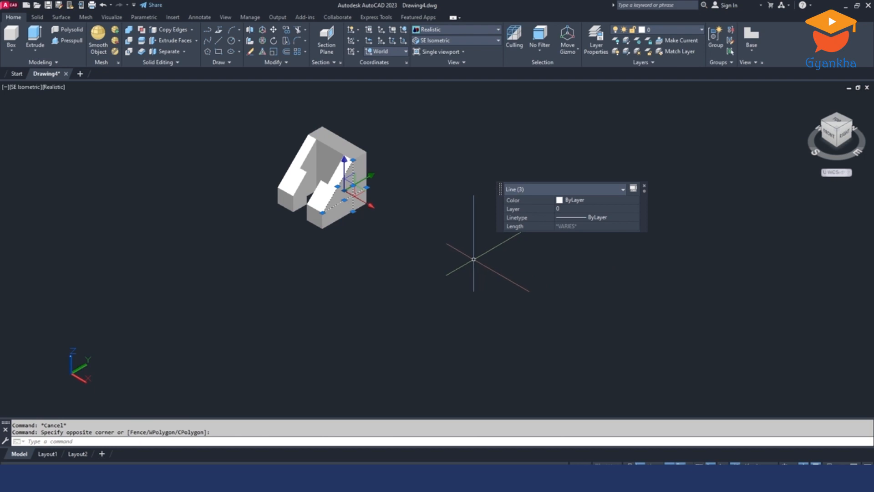
key(Delete)
scroll(318, 173, up, 3)
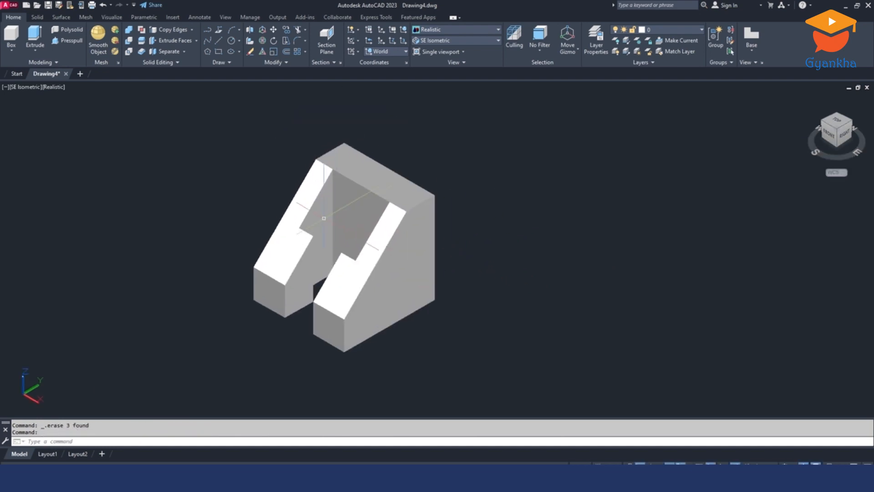
click(204, 477)
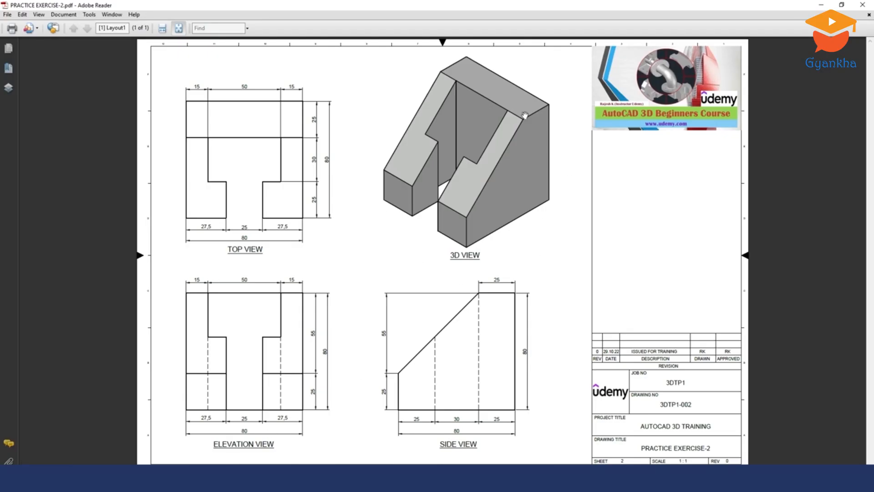
click(204, 477)
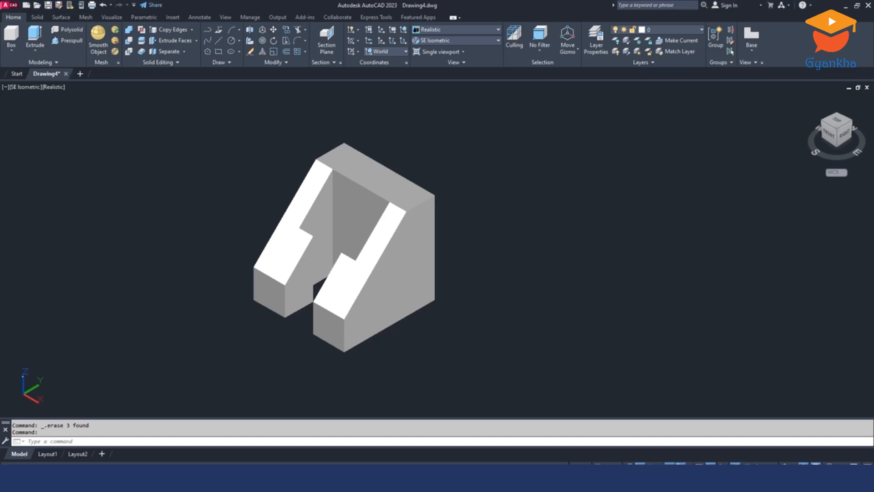
Step: Place a base view of the model from model space at 1:1 above the ELEVATION VIEW label on Layout1
click(47, 454)
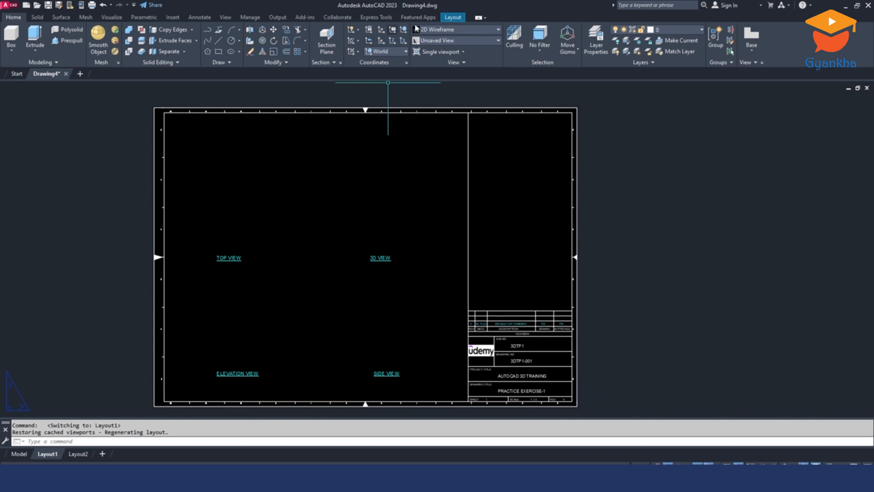
click(450, 18)
key(Escape)
key(Escape)
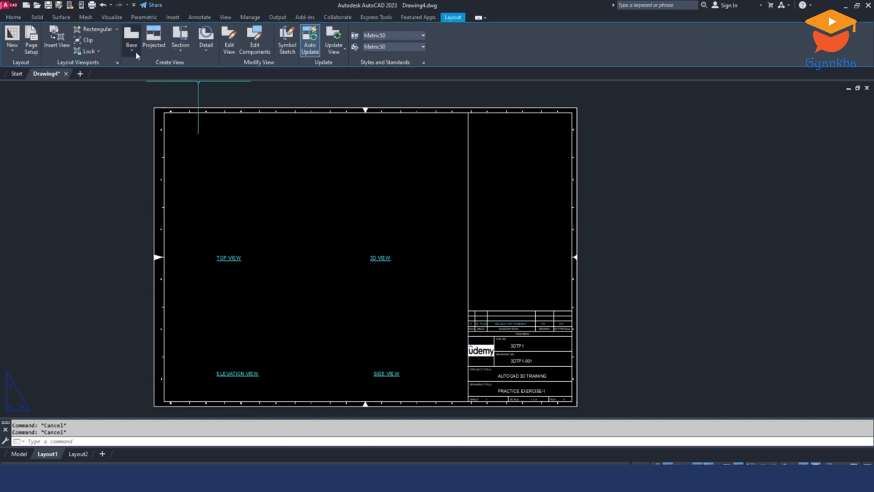
click(133, 51)
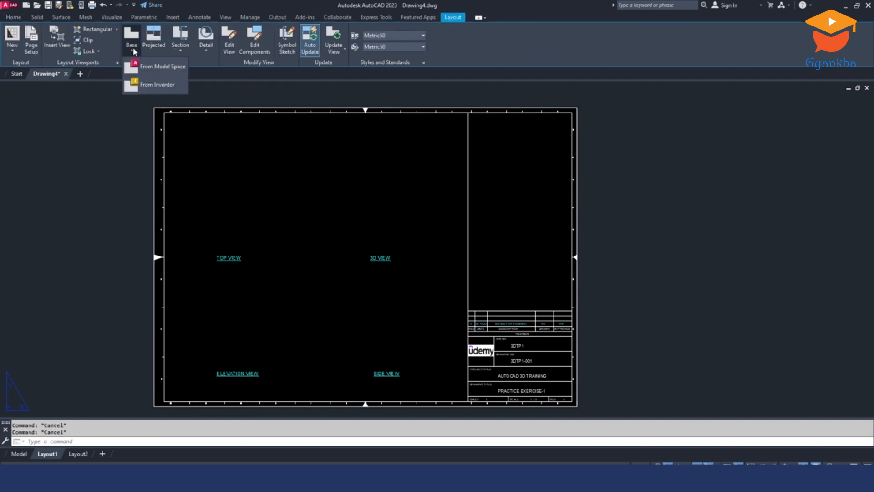
click(160, 68)
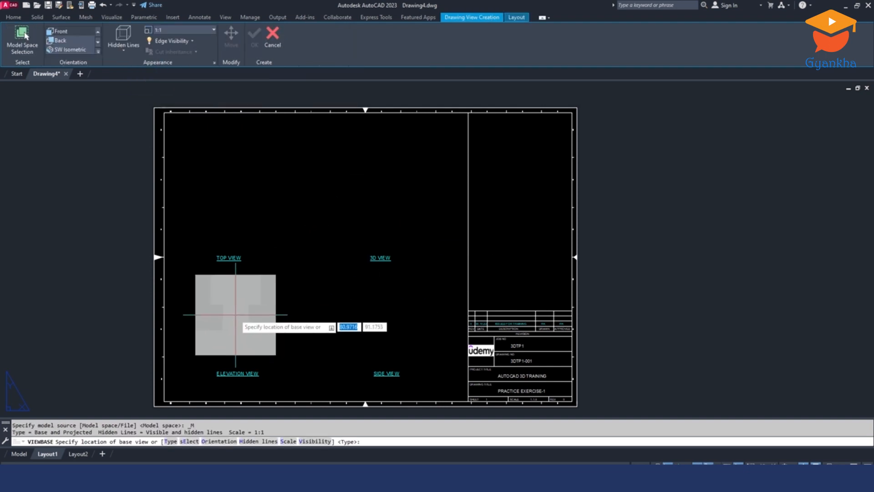
click(235, 314)
key(Return)
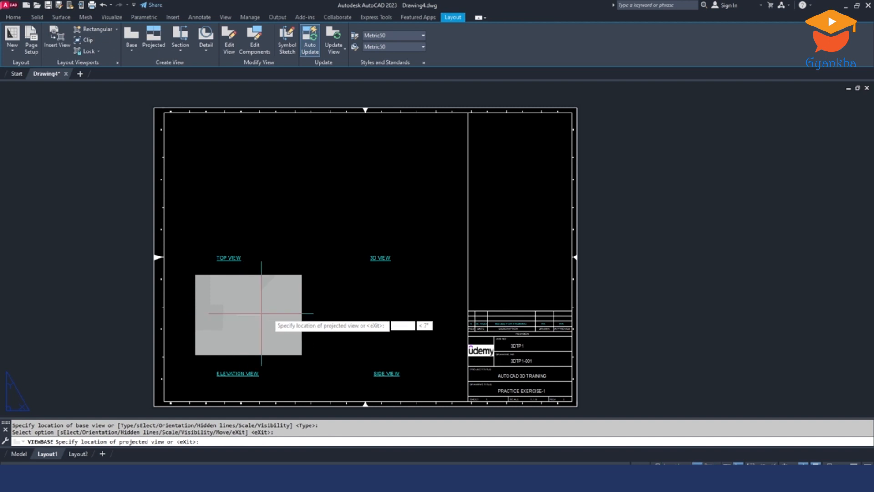
Step: Project the side, top and isometric views from the base view, placing each above its matching label on the sheet
click(375, 305)
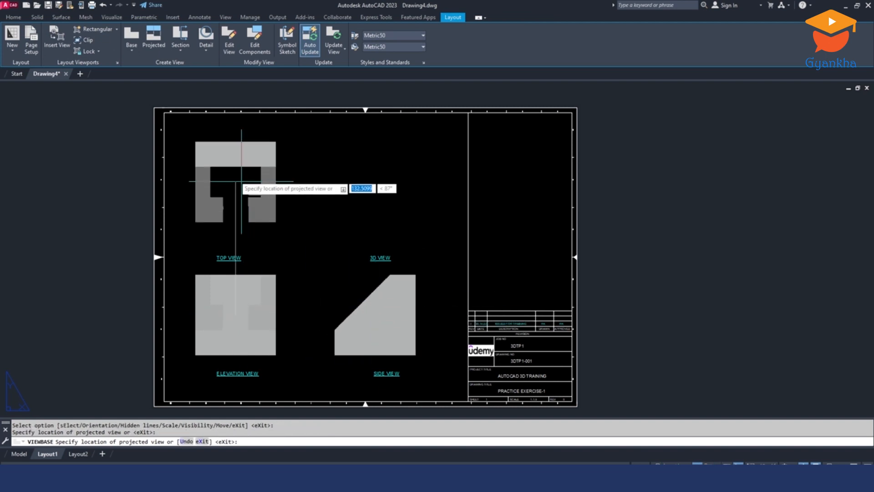
click(236, 185)
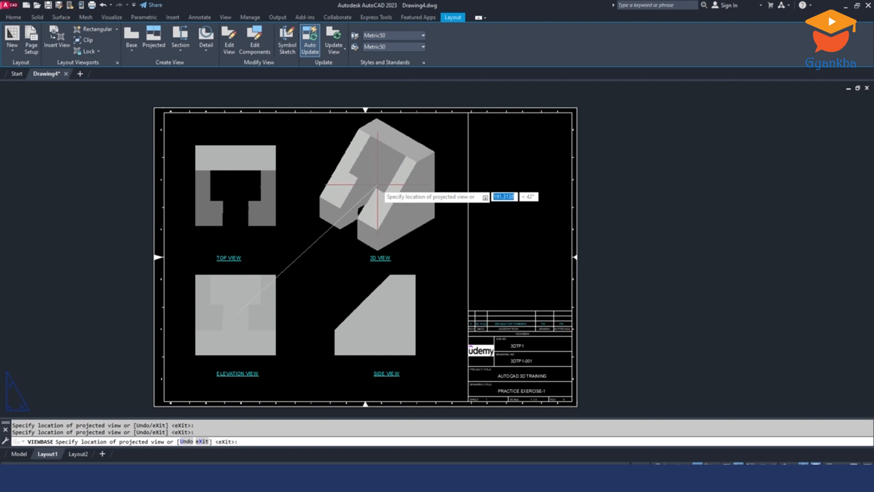
key(Return)
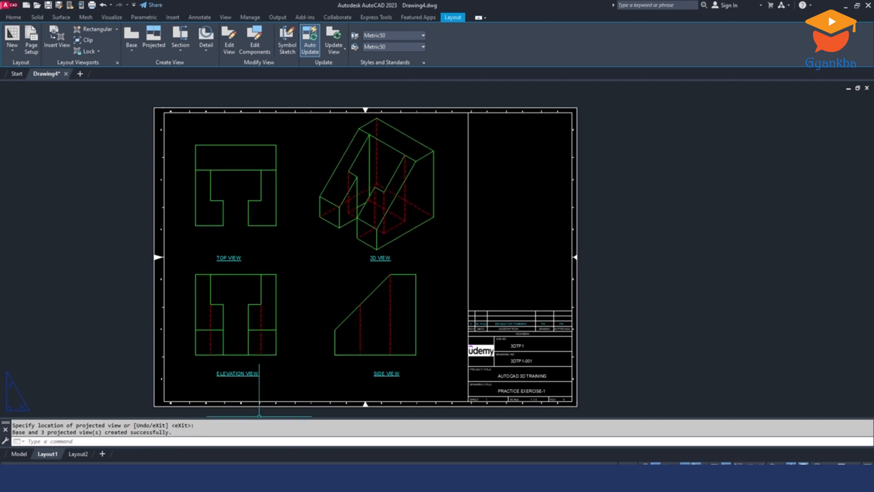
Step: Compare the placed views with the PDF in Adobe Reader, and set the elevation view's scale to 1:1 in AutoCAD
click(226, 476)
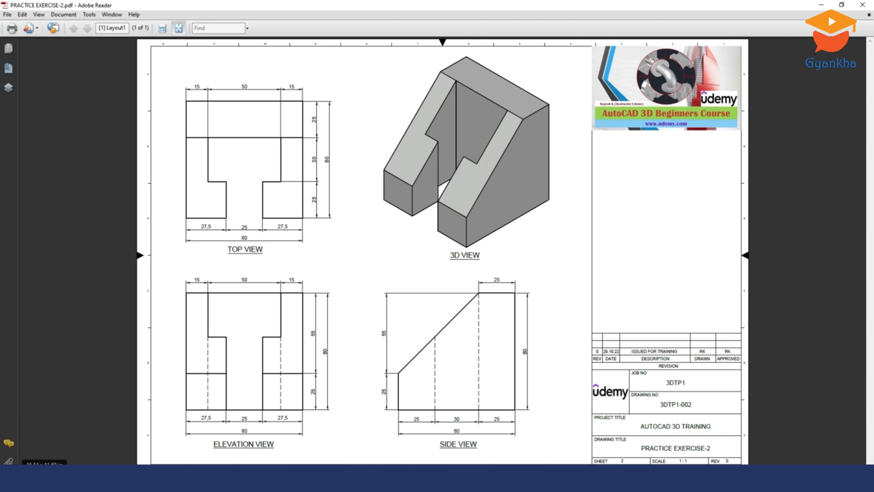
click(219, 476)
click(245, 314)
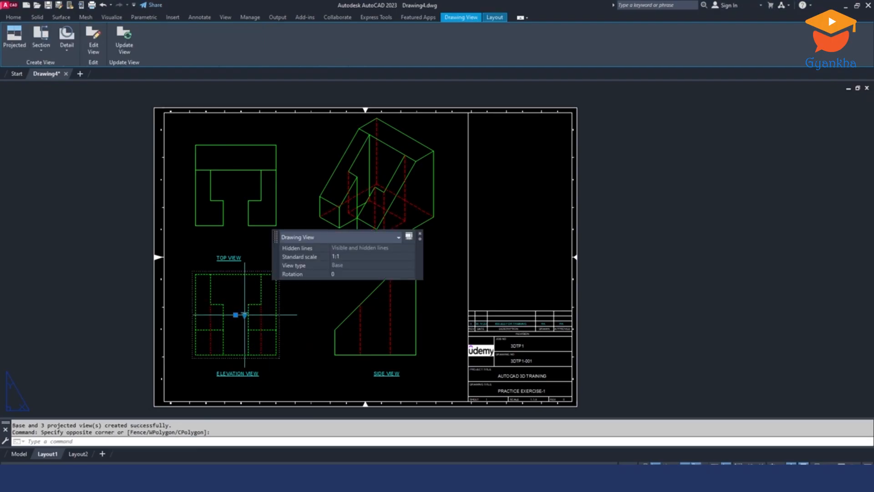
click(244, 314)
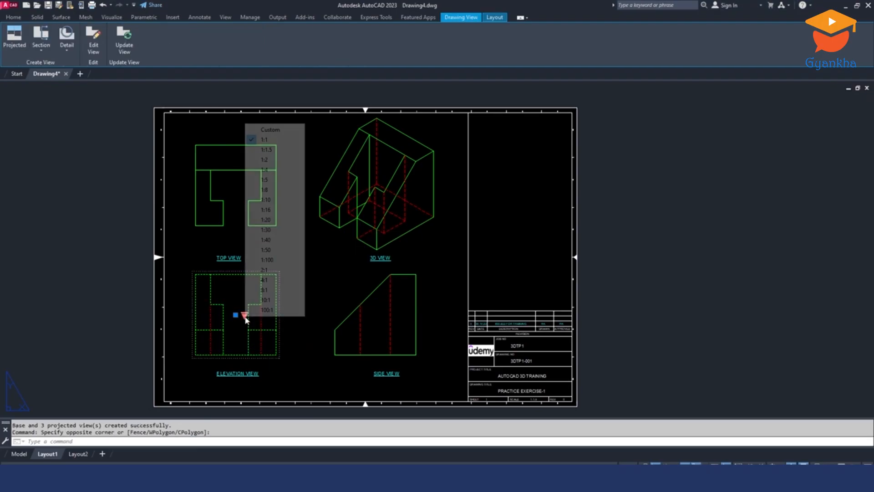
click(263, 140)
key(Escape)
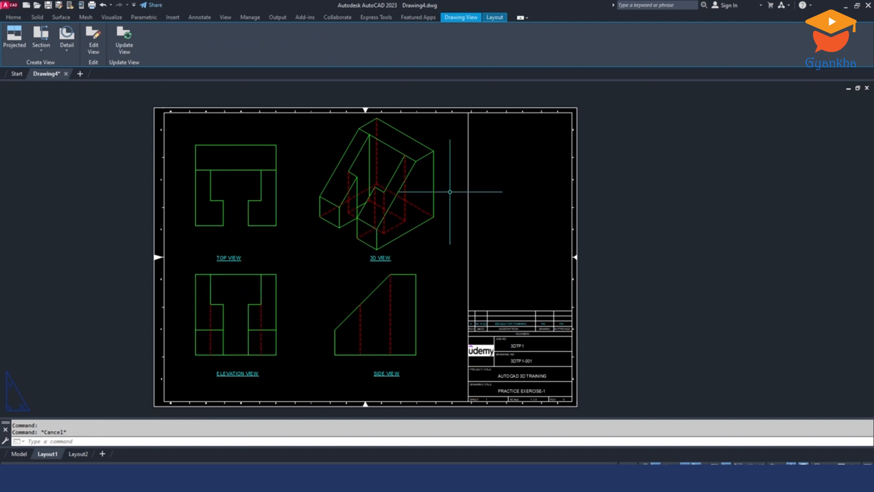
Step: Edit the 3D view on the sheet so it displays as Shaded with visible lines
scroll(439, 197, up, 3)
click(415, 253)
scroll(414, 253, down, 3)
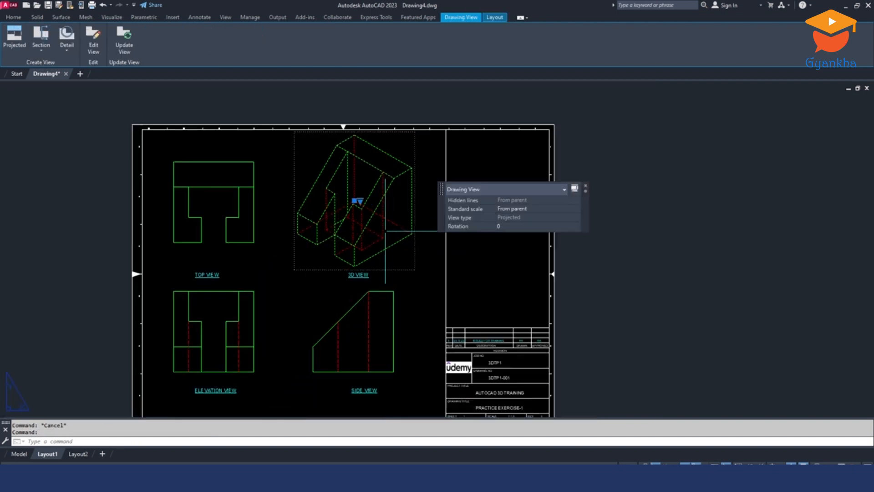
click(93, 41)
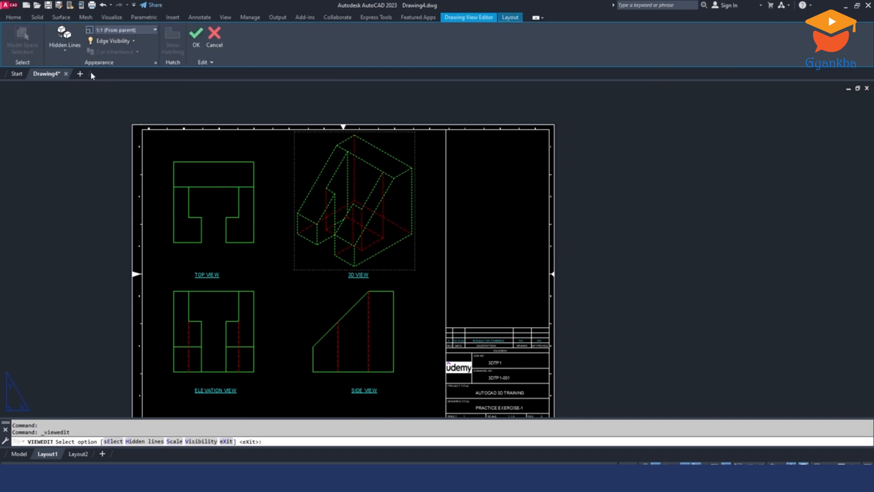
click(67, 53)
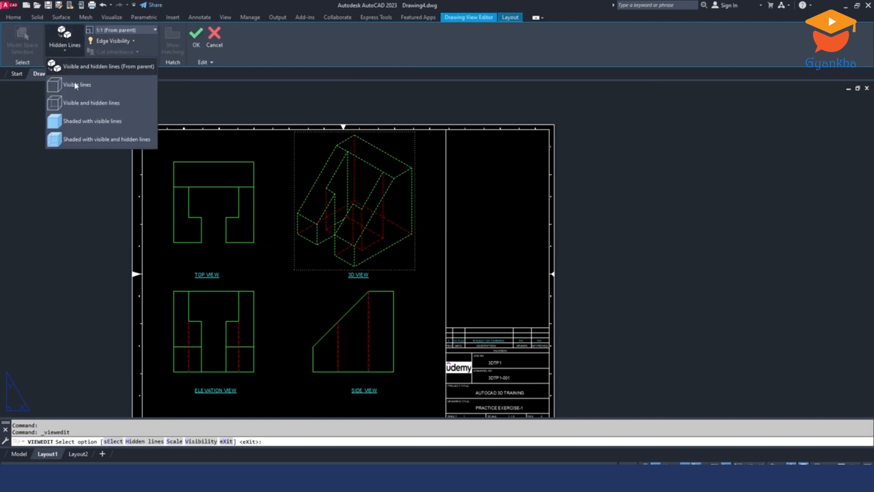
click(79, 122)
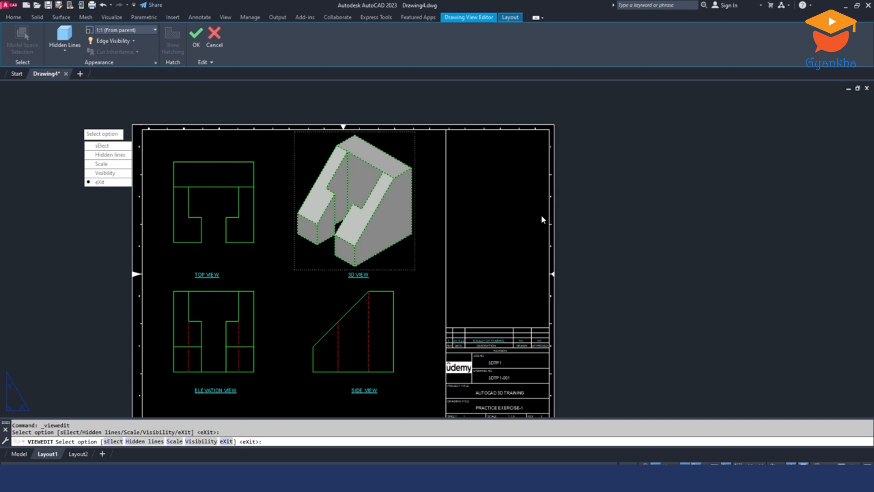
key(Escape)
middle_drag(449, 313, 505, 277)
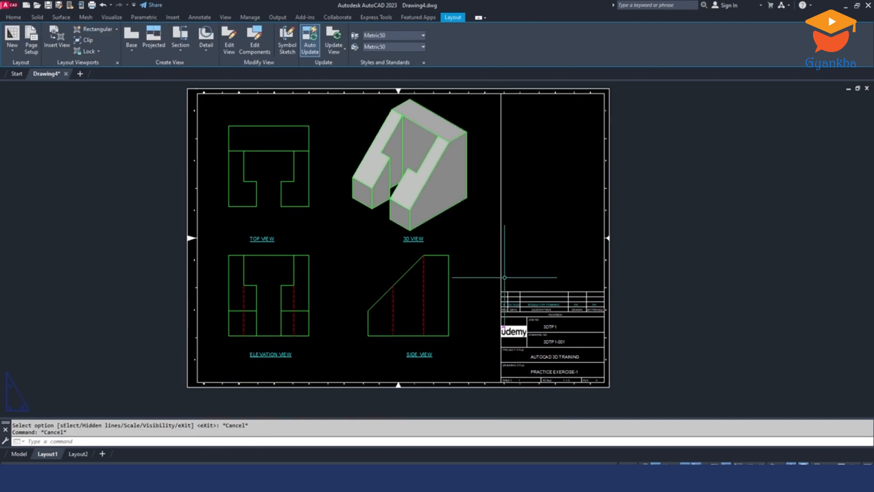
scroll(504, 277, down, 1)
scroll(381, 314, up, 2)
middle_drag(444, 283, 361, 303)
scroll(361, 303, down, 1)
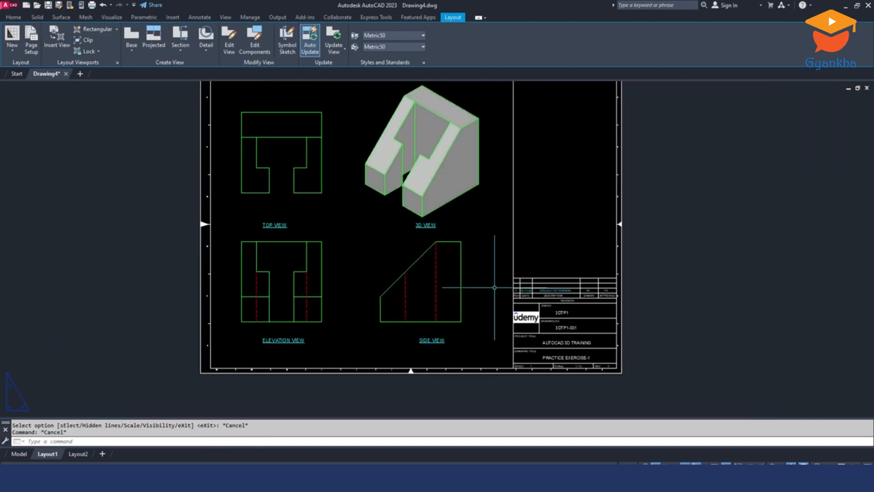
middle_drag(492, 282, 444, 295)
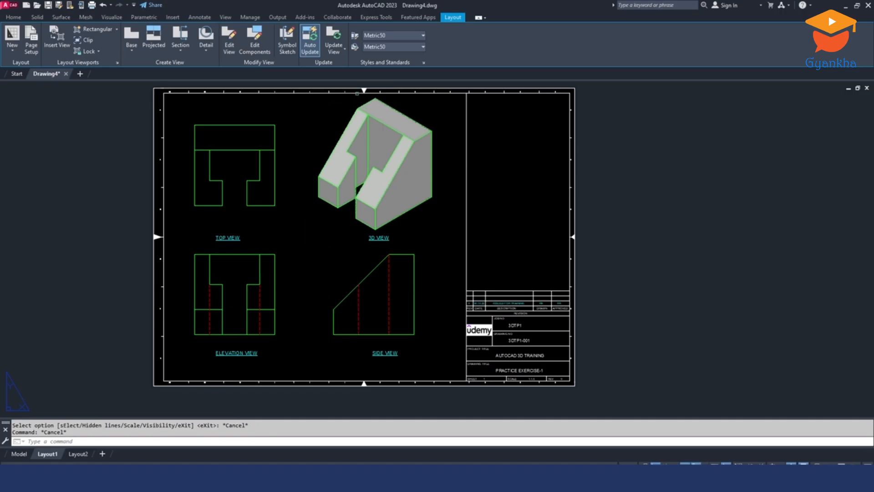
Step: Add a linear dimension on the DIM layer below the elevation view for the width of its left foot
click(200, 18)
click(197, 40)
click(197, 41)
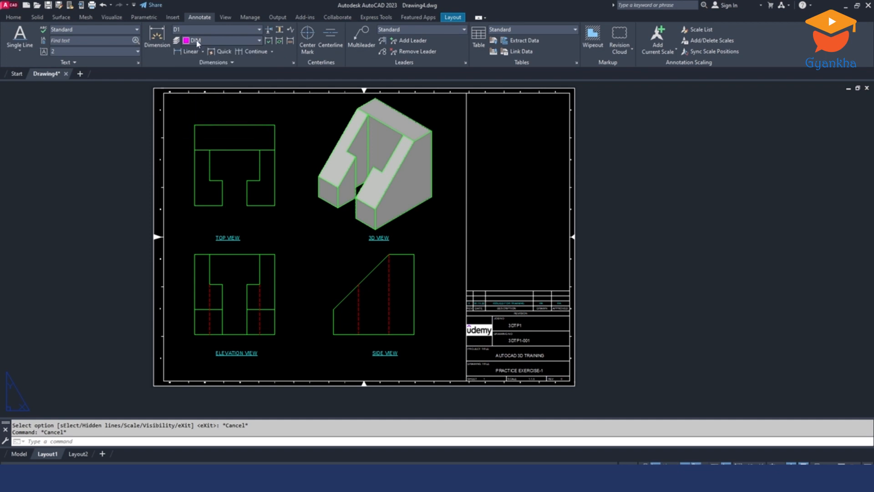
click(178, 50)
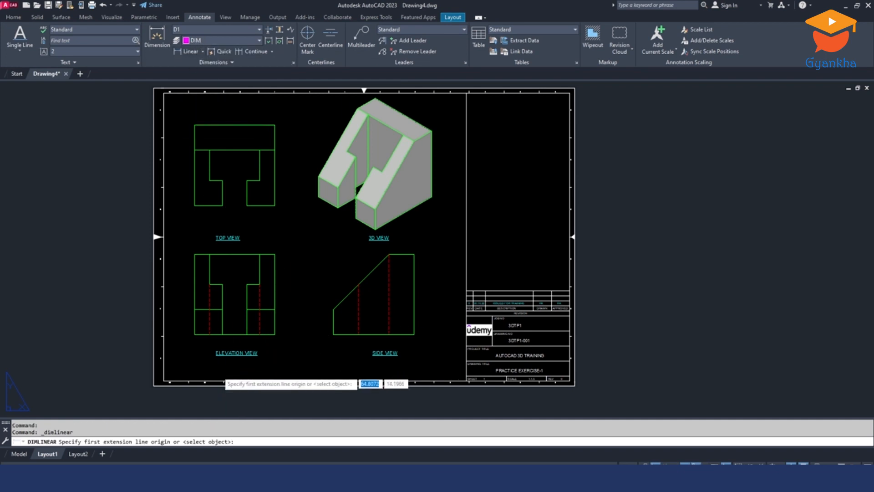
scroll(228, 337, up, 2)
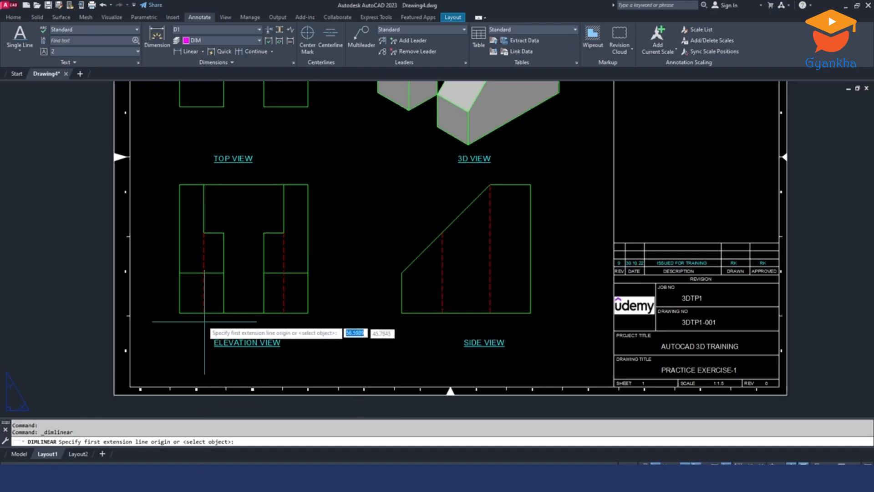
scroll(157, 312, up, 2)
click(169, 310)
click(240, 310)
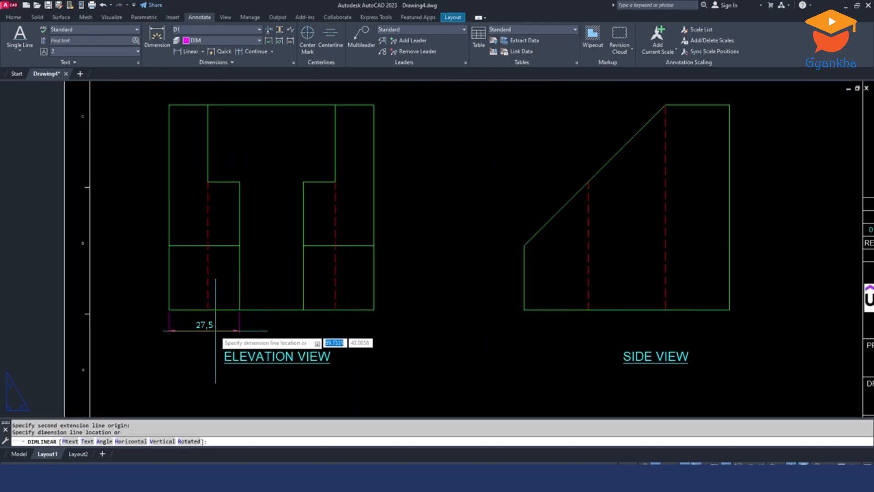
click(215, 330)
Step: Continue the left foot's dimension across the central gap and the right foot of the elevation view
click(254, 322)
click(233, 337)
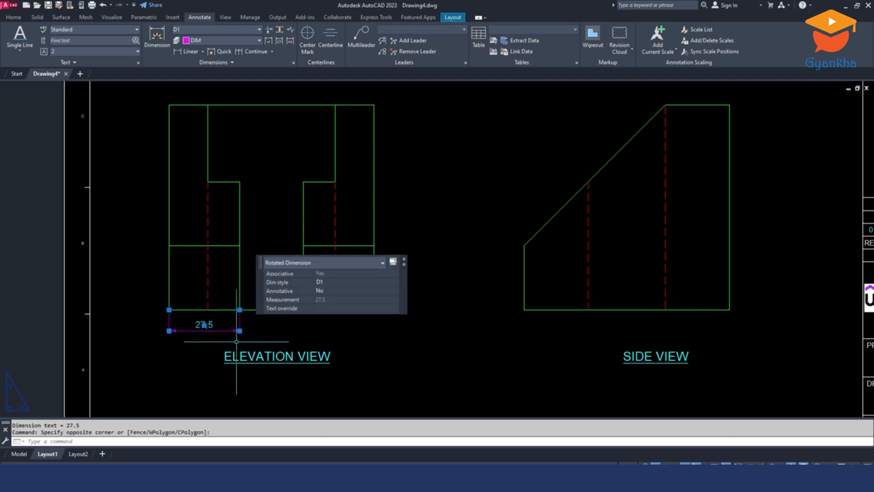
mouse_move(239, 330)
click(273, 354)
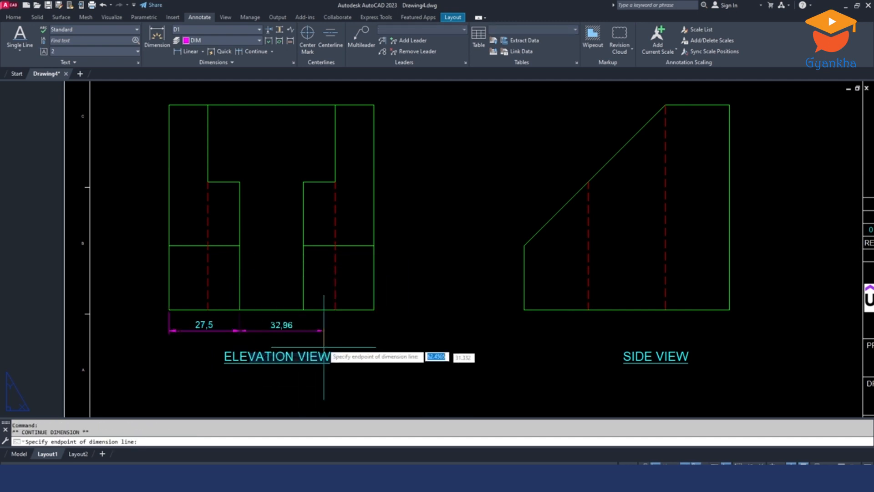
click(303, 310)
click(374, 310)
key(Escape)
key(Escape)
Step: Modify dimension style D1 to use a period as the decimal separator for its primary units
scroll(340, 326, up, 8)
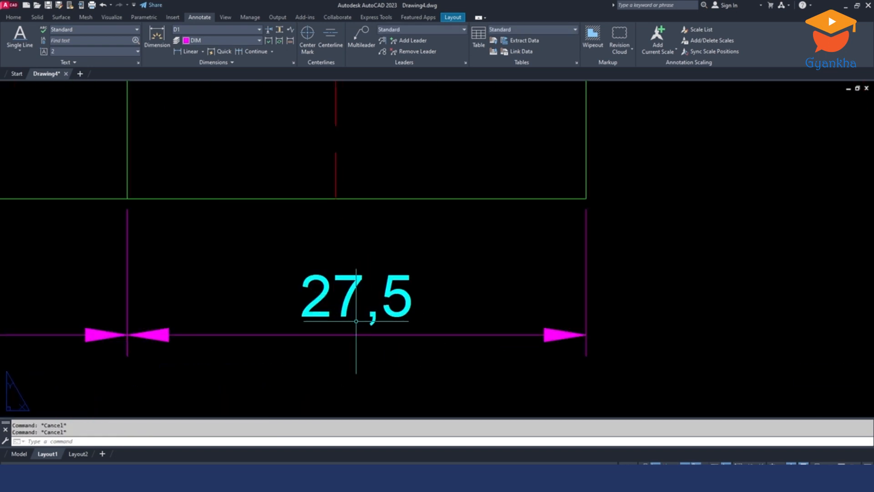
scroll(374, 304, down, 4)
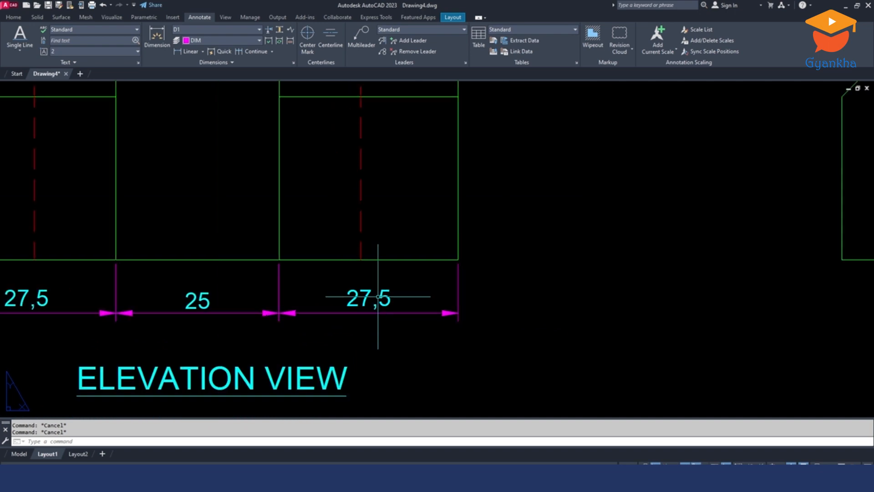
click(200, 30)
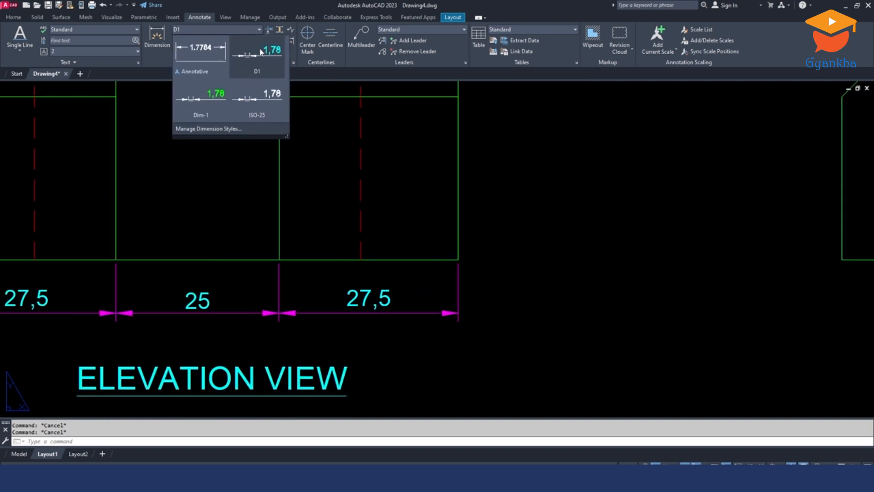
click(208, 129)
click(532, 222)
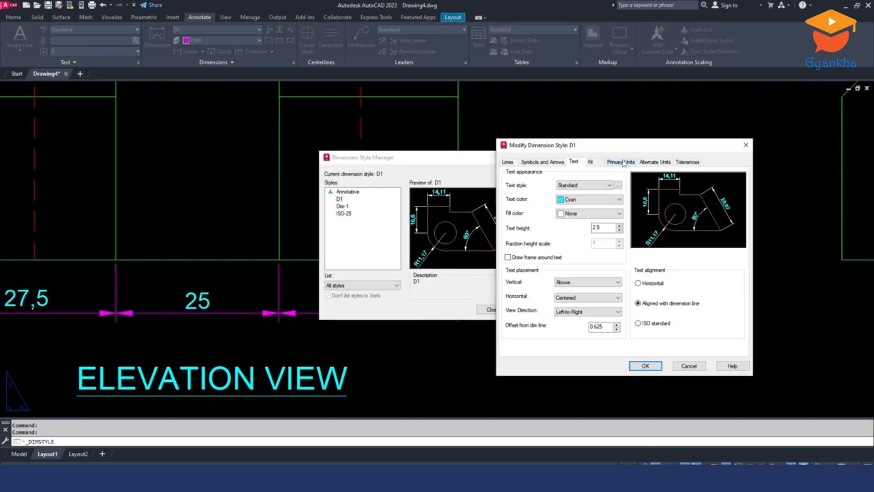
click(624, 163)
click(599, 221)
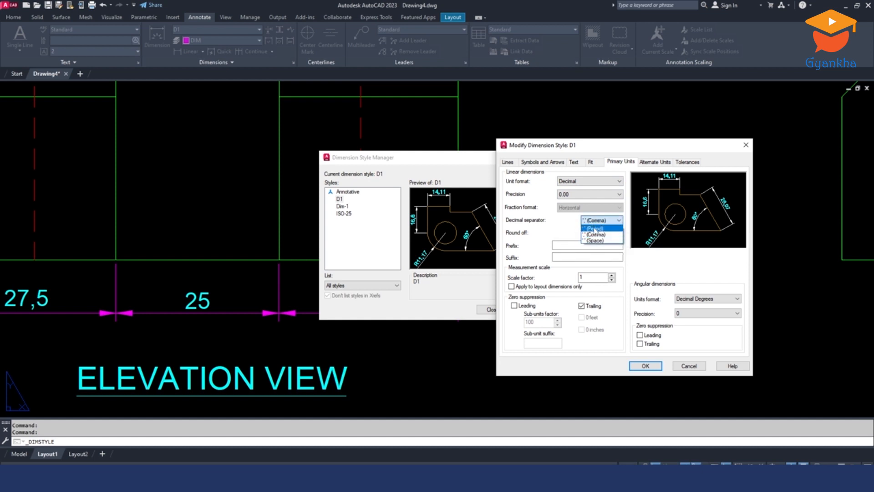
click(595, 228)
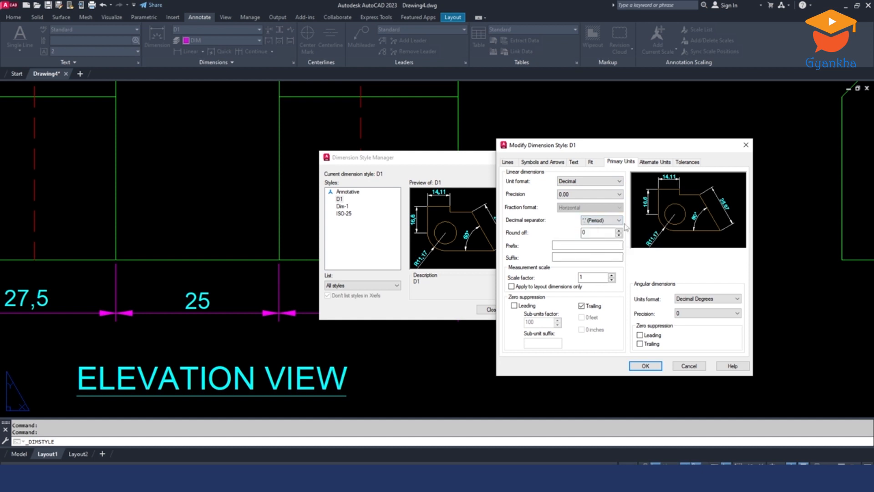
click(645, 367)
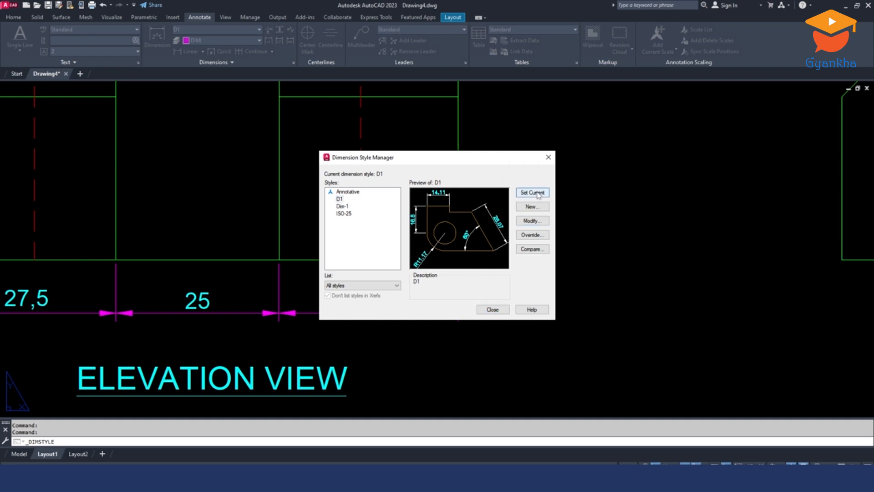
click(493, 309)
Step: Add an overall width linear dimension below the chain dimensions of the elevation view
scroll(435, 298, down, 3)
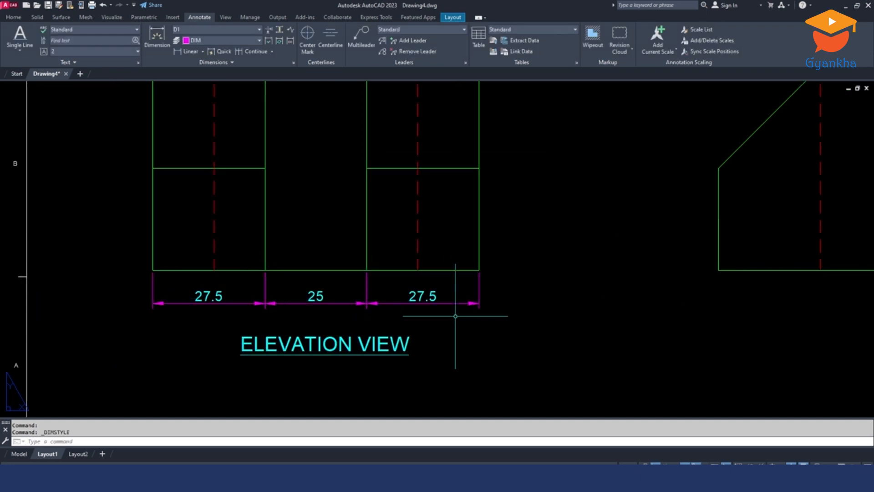
scroll(463, 315, down, 2)
middle_drag(523, 308, 498, 293)
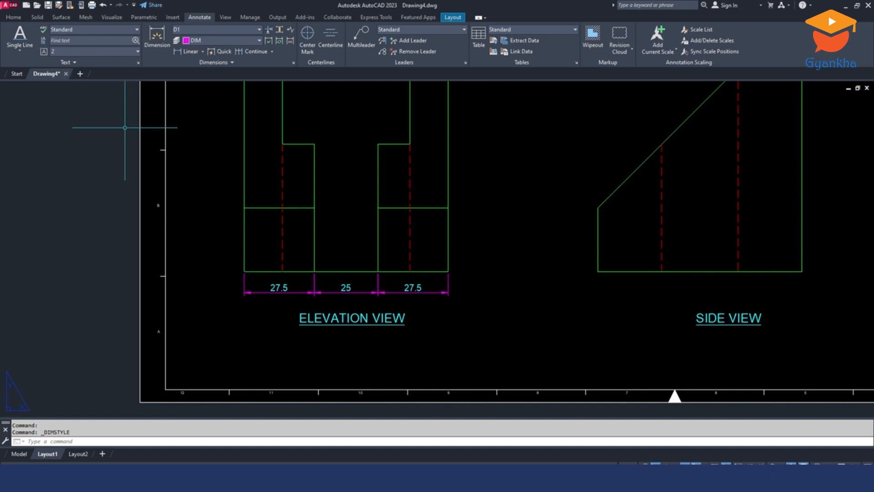
click(190, 52)
click(244, 272)
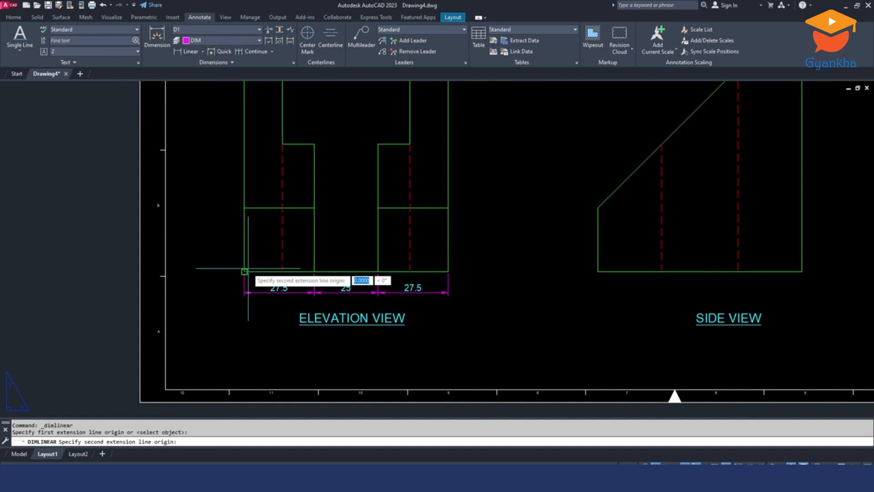
click(447, 271)
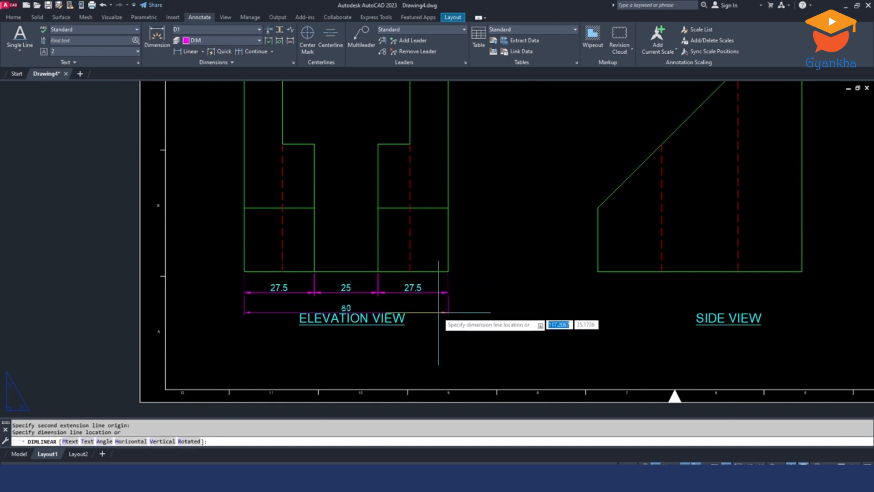
click(438, 312)
key(Escape)
key(Escape)
scroll(398, 313, up, 2)
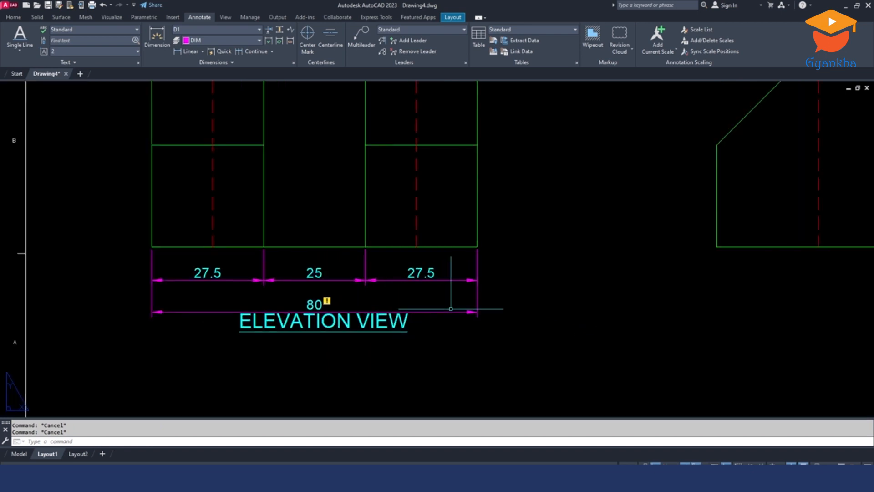
Step: Delete the overall width dimension below the elevation view
click(487, 292)
click(474, 292)
key(Delete)
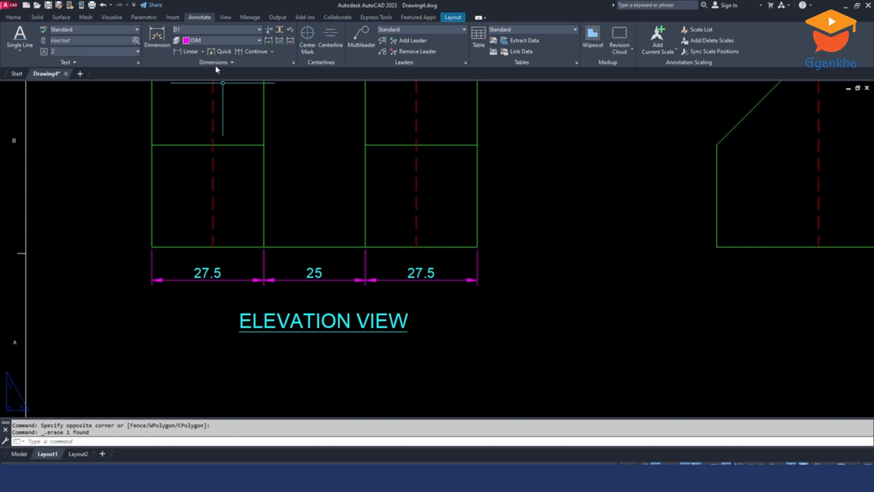
Step: Dimension the elevation view's full width again between its two lower outer corners, placing it below the chain dimensions
click(186, 53)
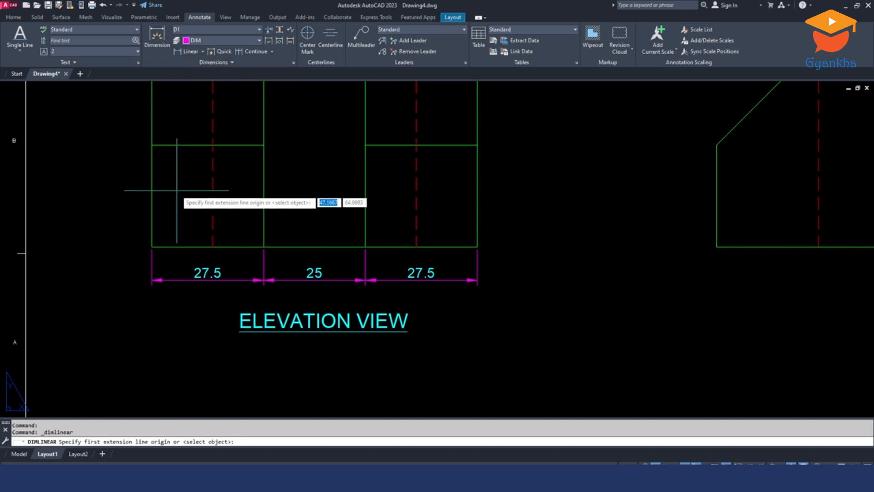
click(154, 230)
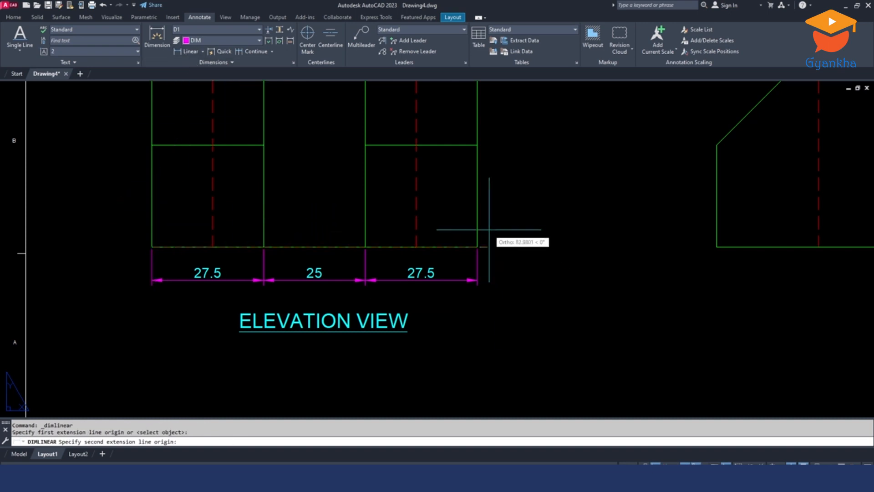
click(477, 246)
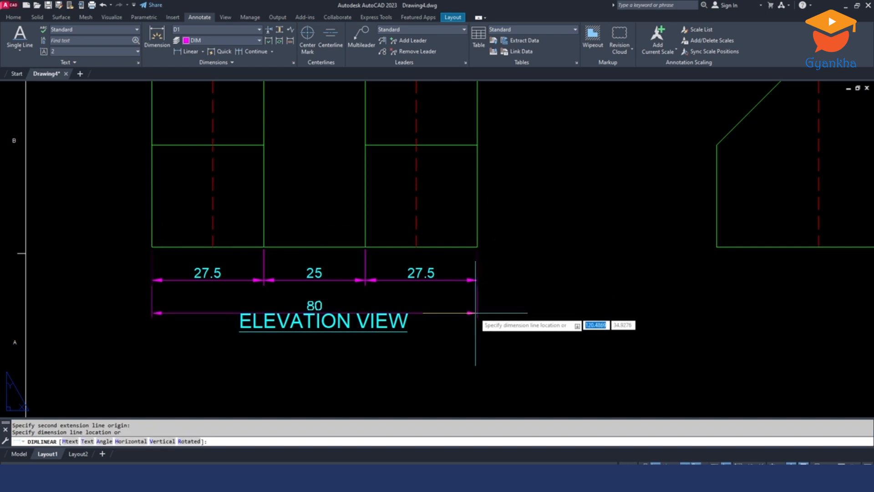
click(474, 311)
key(Escape)
Step: Move the ELEVATION VIEW and SIDE VIEW titles together slightly down, clear of the overall width dimension
click(416, 343)
click(294, 317)
scroll(294, 317, down, 4)
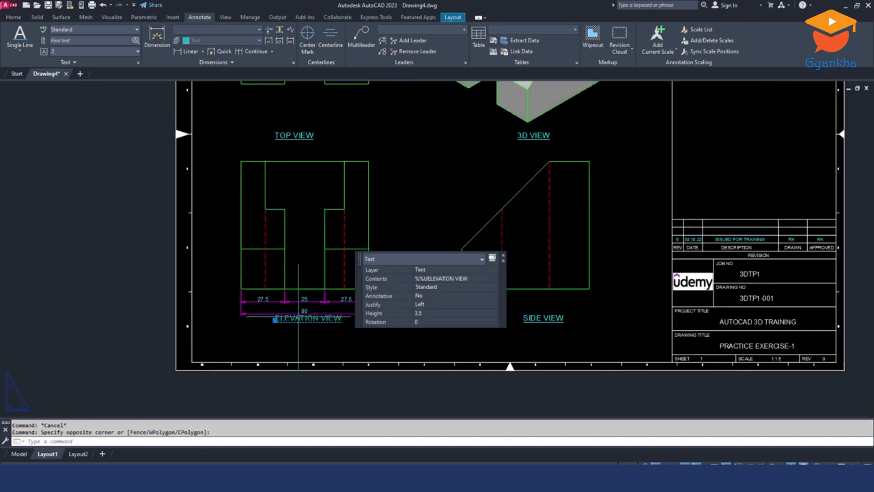
middle_drag(614, 307, 537, 204)
click(523, 198)
click(405, 214)
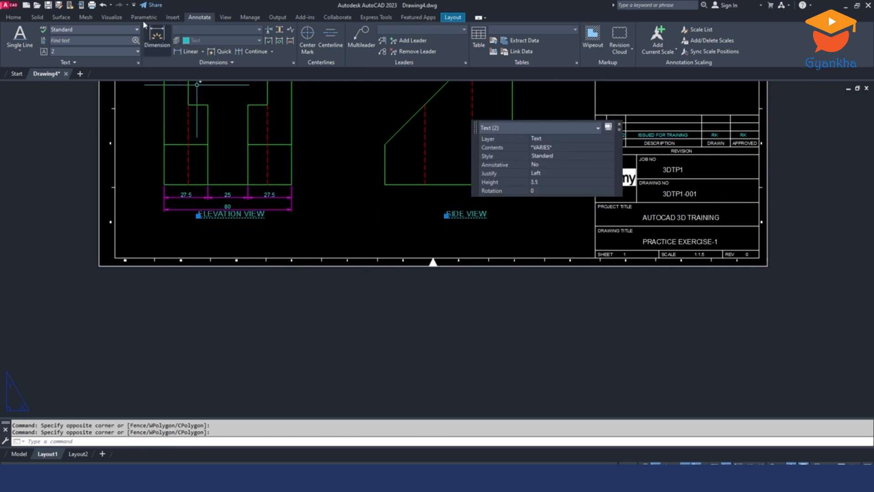
click(15, 18)
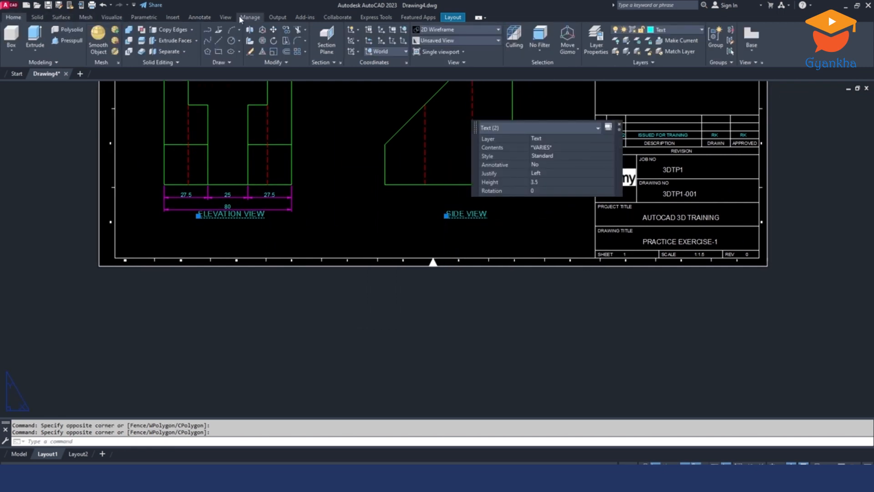
click(273, 30)
click(358, 192)
click(353, 198)
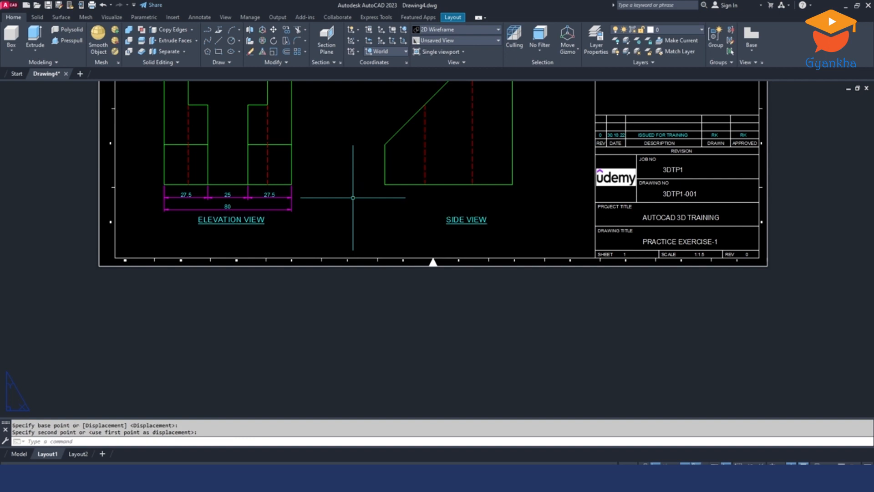
Step: Move the ELEVATION VIEW title slightly to the left beneath the overall width dimension
middle_drag(245, 225, 367, 253)
scroll(369, 250, up, 2)
click(371, 250)
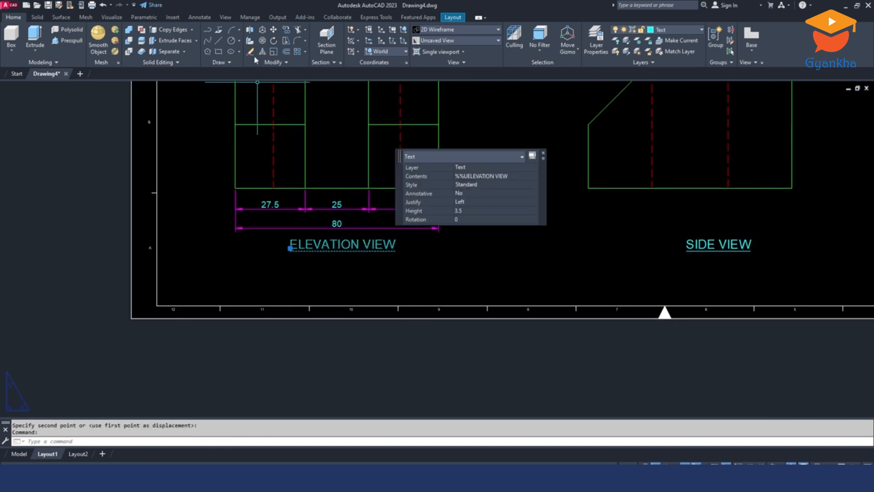
click(274, 30)
click(571, 270)
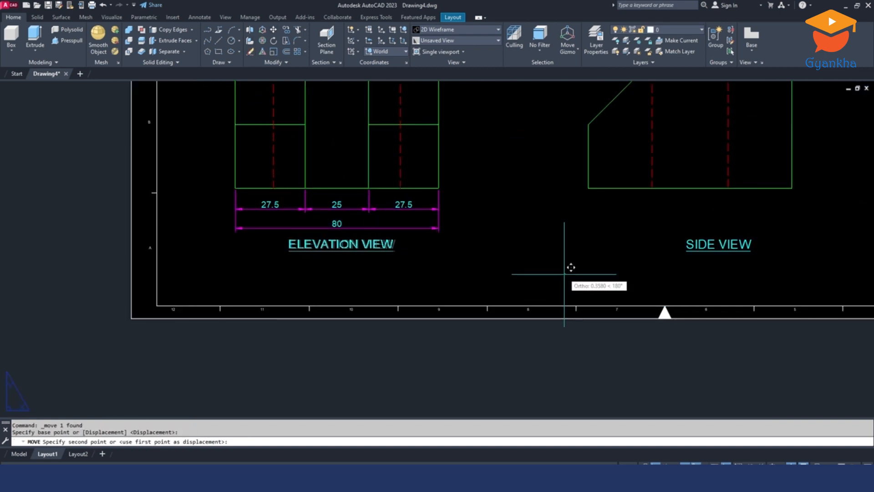
key(Escape)
Step: Check the title block in the PRACTICE EXERCISE-2 PDF and set the sheet's drawing number to 3DTP1-002
scroll(498, 247, down, 5)
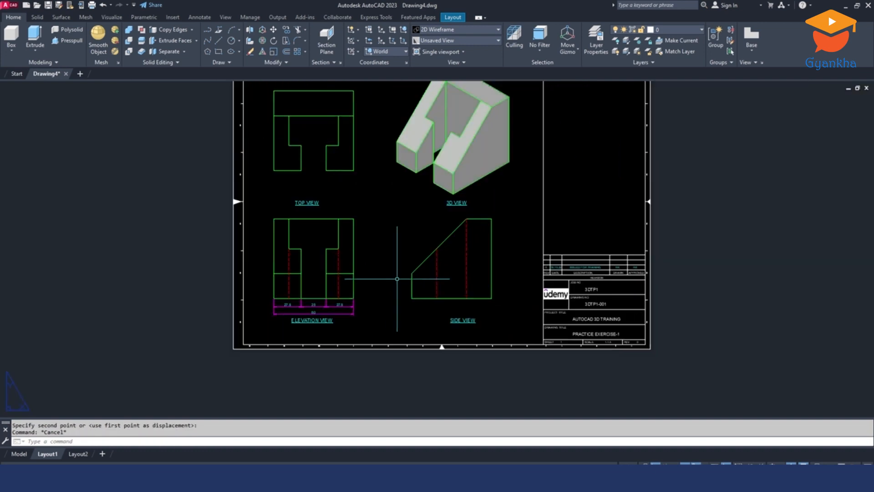
scroll(343, 229, up, 2)
click(219, 480)
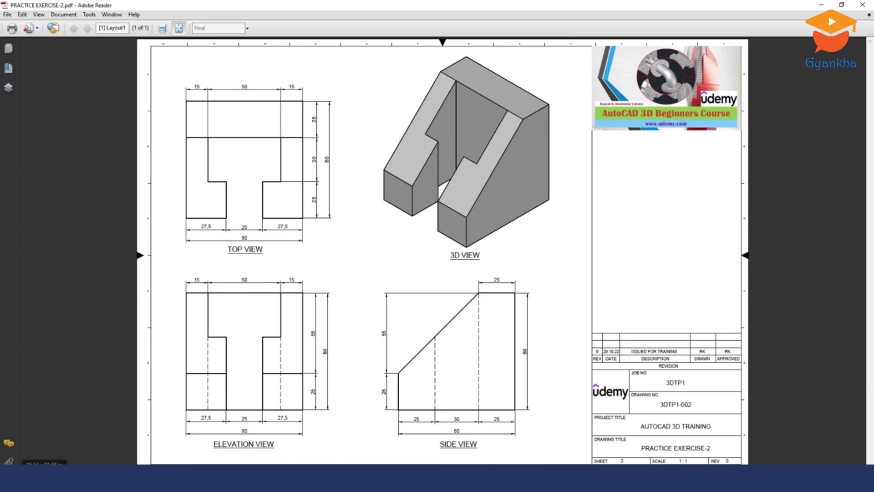
click(220, 478)
middle_drag(615, 370, 355, 293)
scroll(355, 293, up, 2)
middle_drag(459, 328, 434, 268)
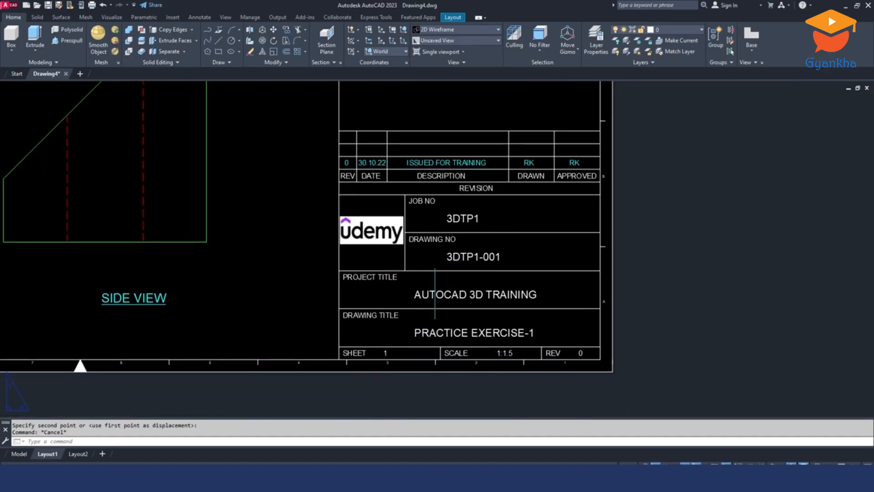
double_click(498, 256)
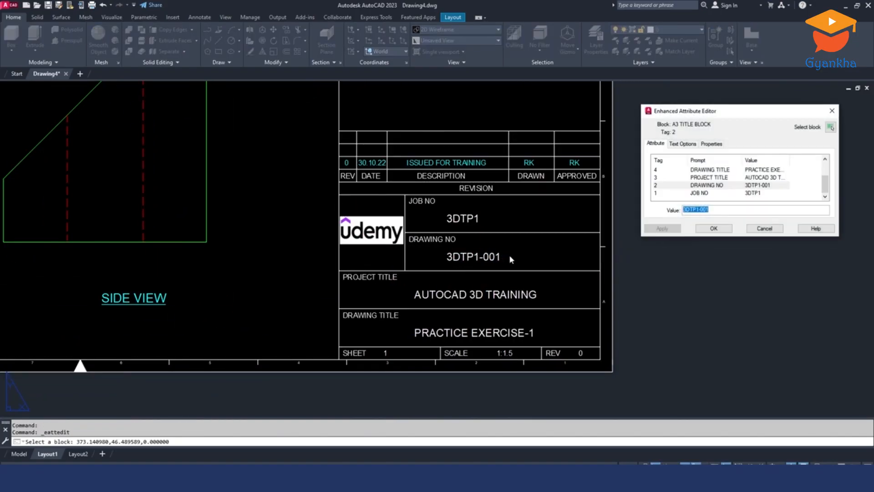
key(BackSpace)
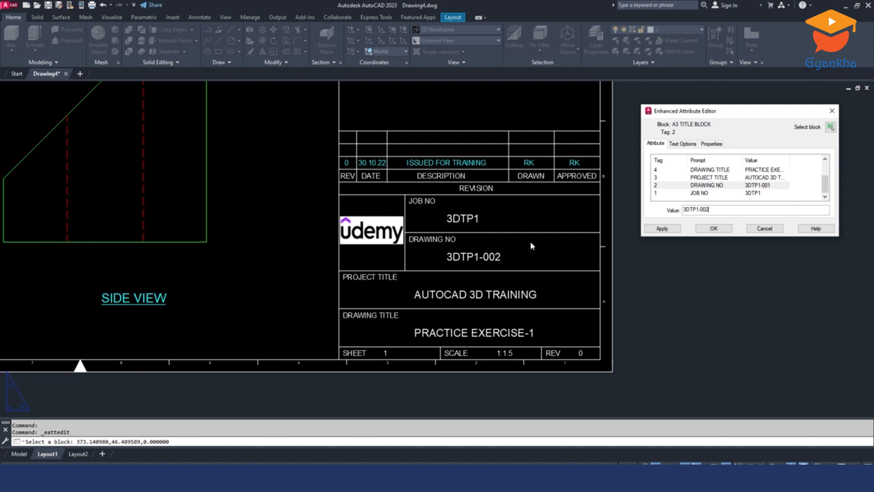
click(722, 233)
Step: Set the title block's drawing title to PRACTICE EXERCISE-2 and its sheet number to 2
double_click(521, 336)
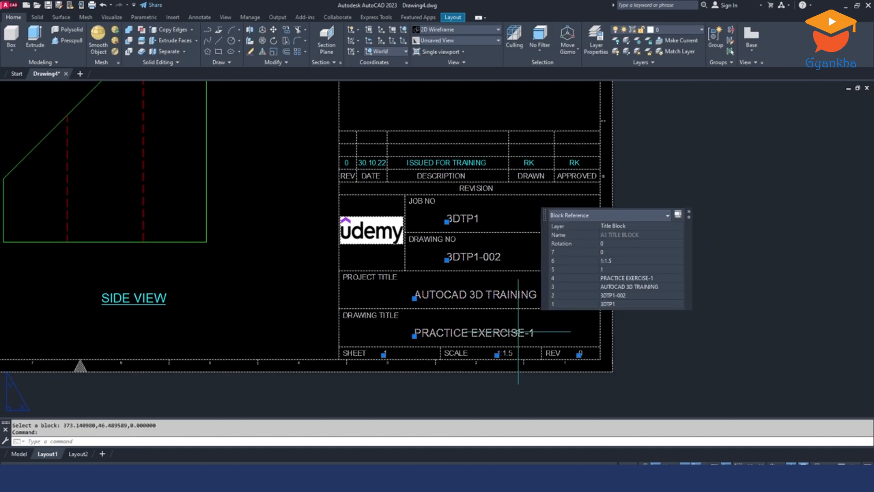
key(End)
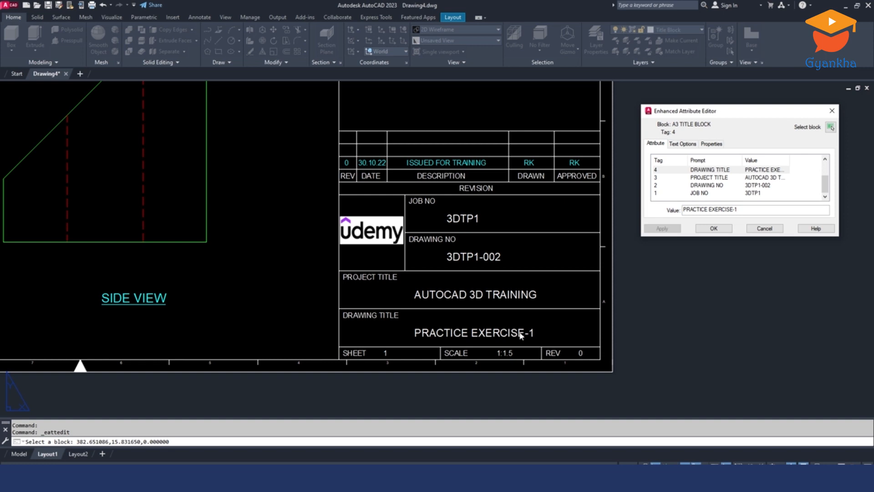
key(BackSpace)
click(713, 228)
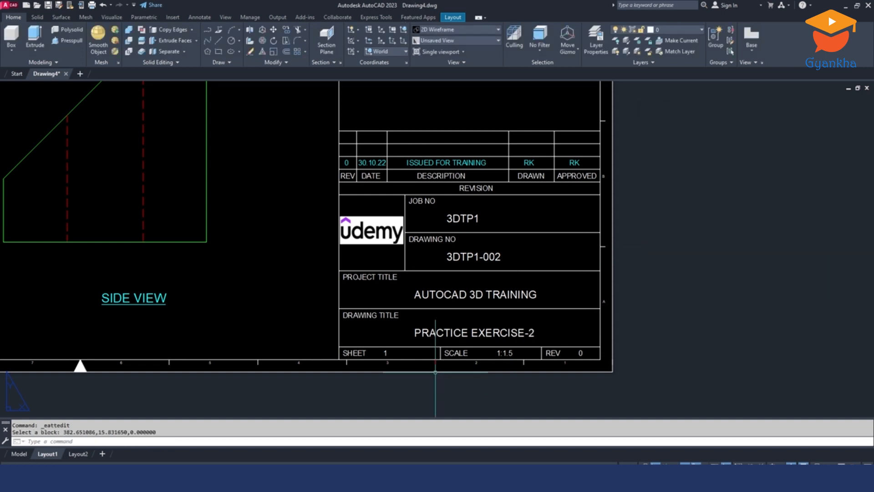
double_click(385, 352)
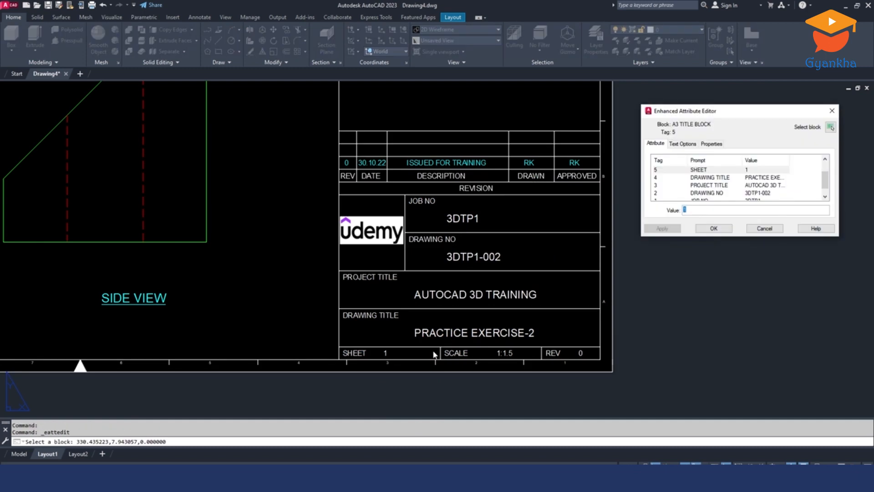
click(714, 229)
Step: Review the title block's attributes and set its SCALE value to 1:1
double_click(504, 353)
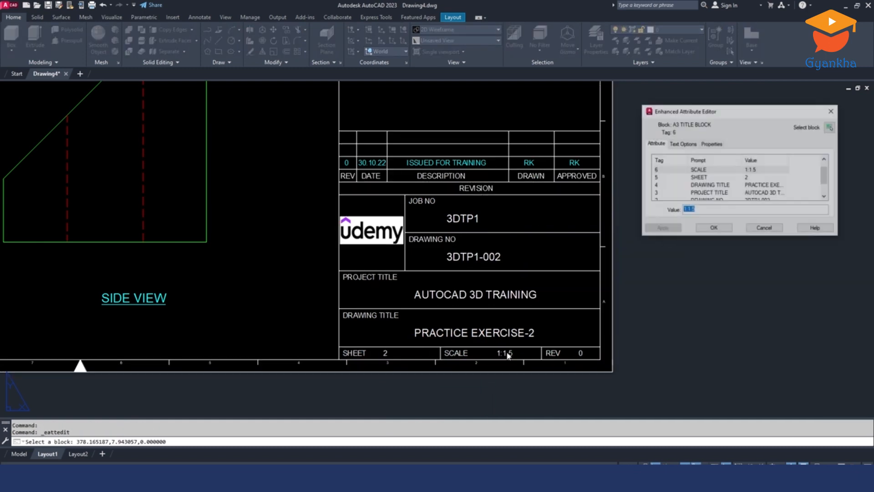
mouse_move(826, 175)
mouse_down()
mouse_move(828, 166)
mouse_move(824, 184)
mouse_up()
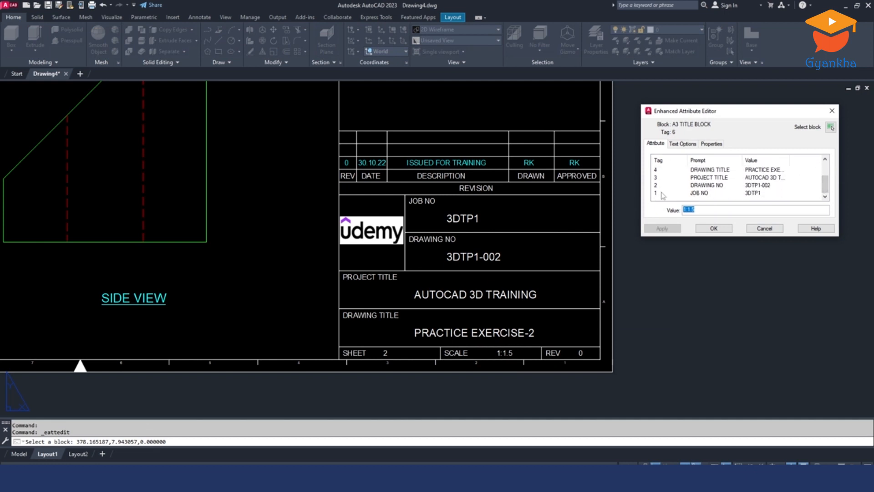
click(701, 193)
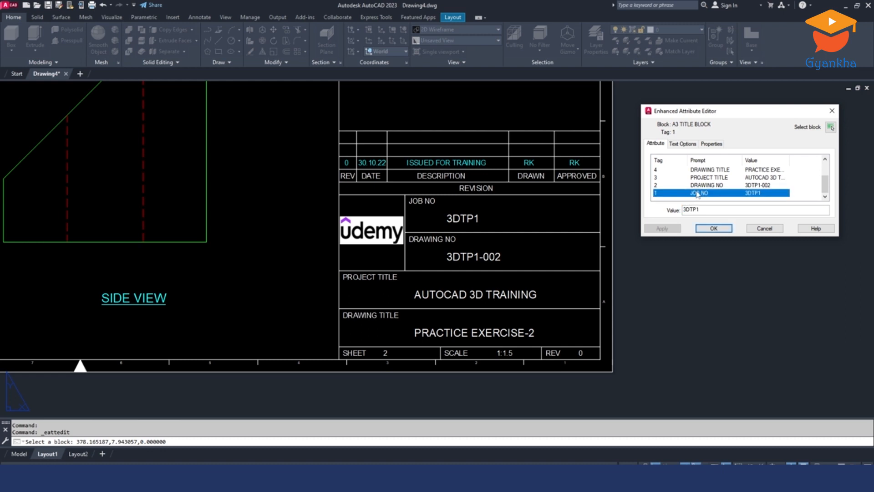
click(772, 187)
click(776, 177)
click(779, 169)
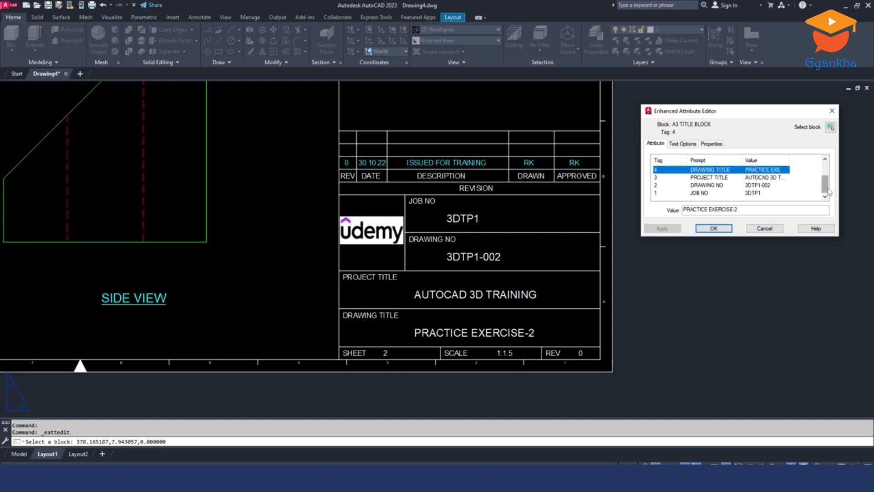
scroll(830, 191, up, 1)
click(728, 177)
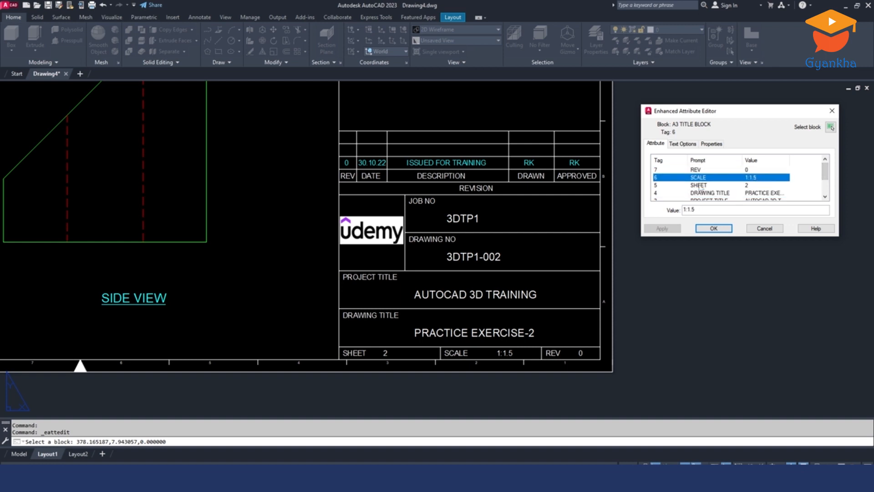
click(705, 210)
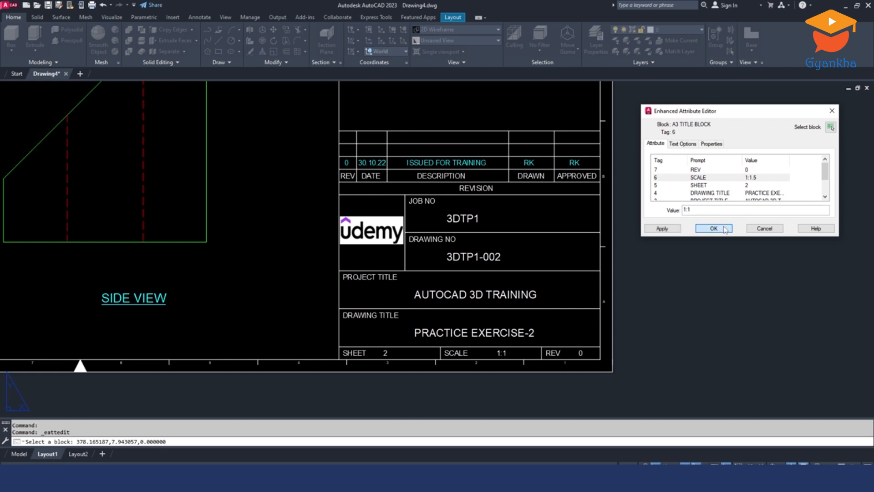
click(713, 228)
Step: Send Layout1 to the DWG To PDF plotter with page setup Setup1, full bleed A3 paper, 1:1 scale and the monochrome plot style
scroll(543, 341, down, 2)
scroll(543, 341, up, 2)
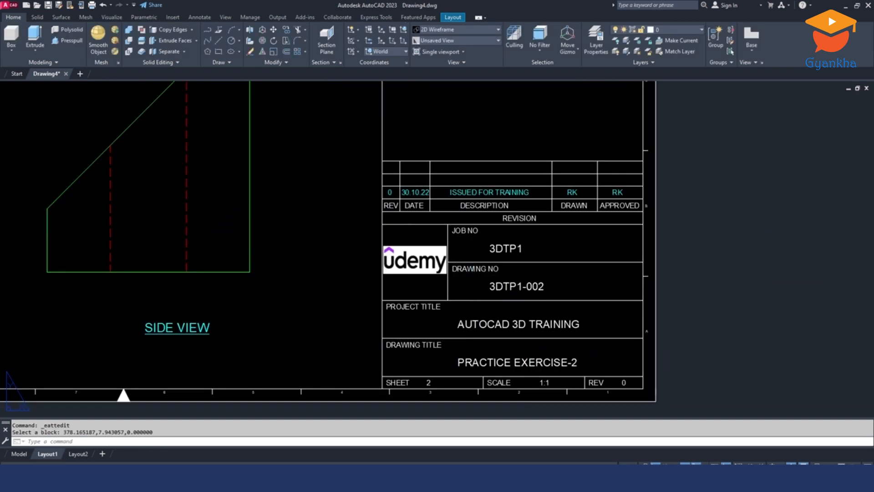
scroll(543, 356, down, 6)
scroll(543, 356, up, 3)
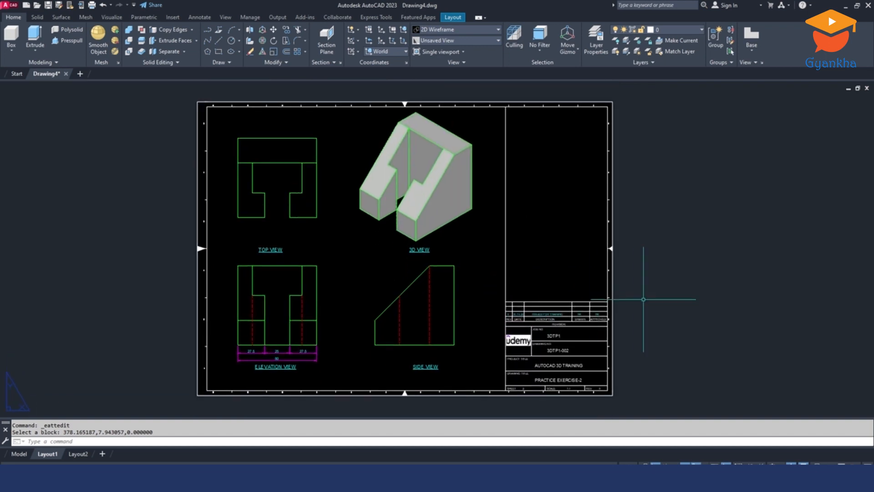
key(ctrl+p)
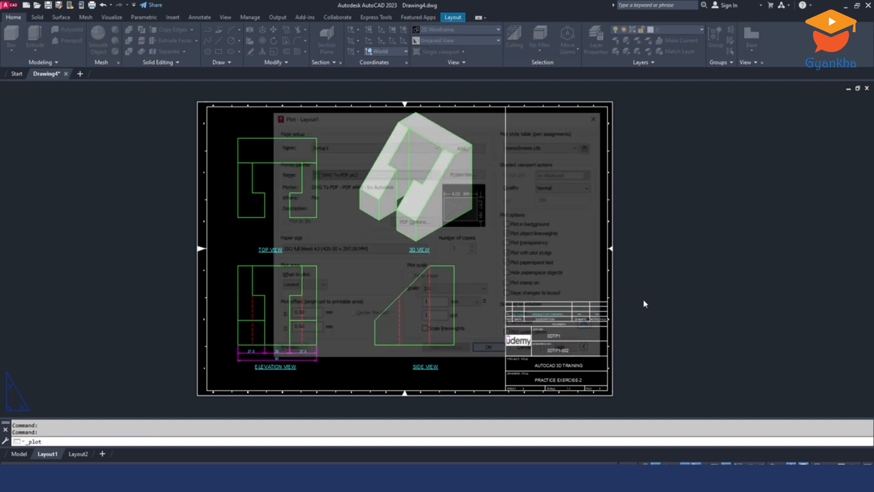
key(Escape)
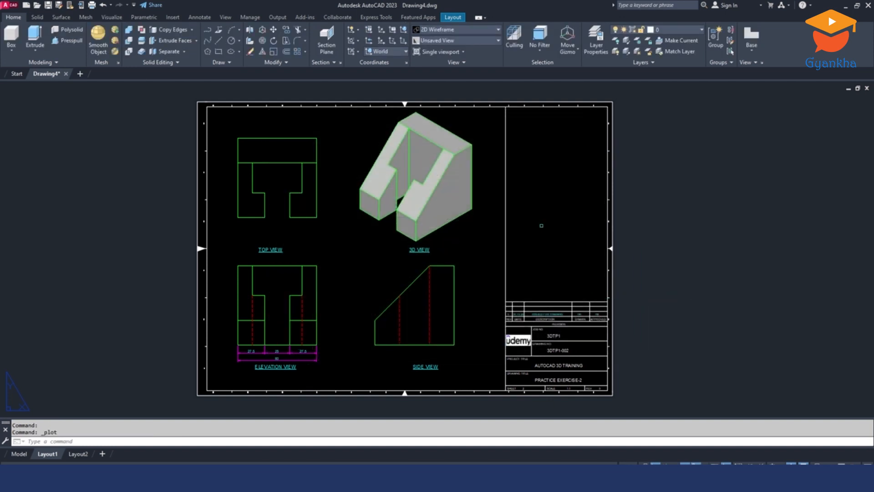
click(93, 6)
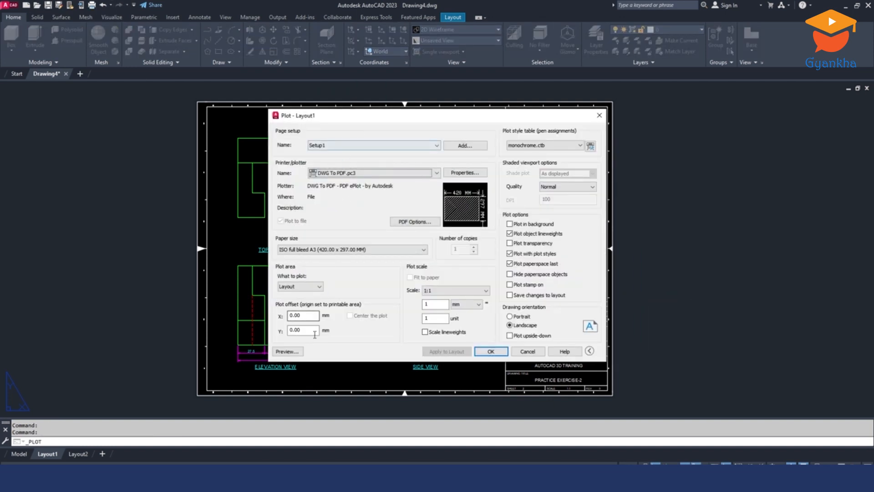
click(493, 352)
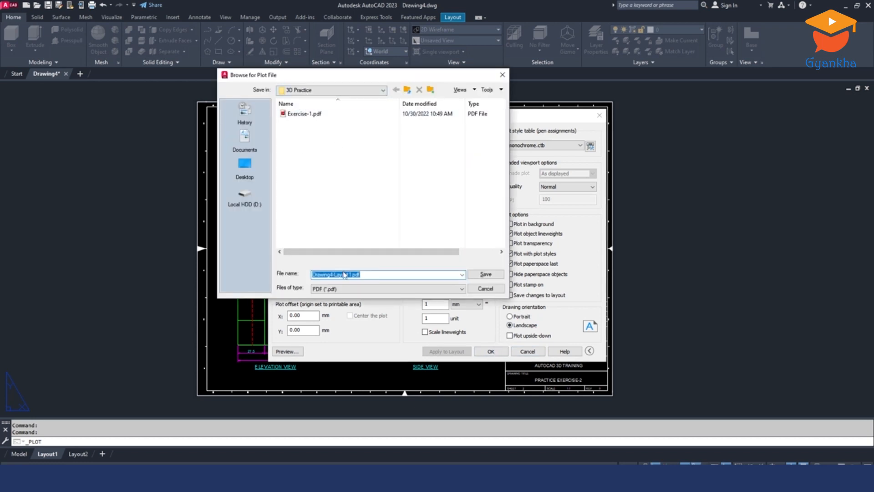
Step: Save the plot as Exercise-2.pdf in the 3D Practice folder and dismiss the PDF viewer message
click(304, 114)
click(334, 274)
click(334, 274)
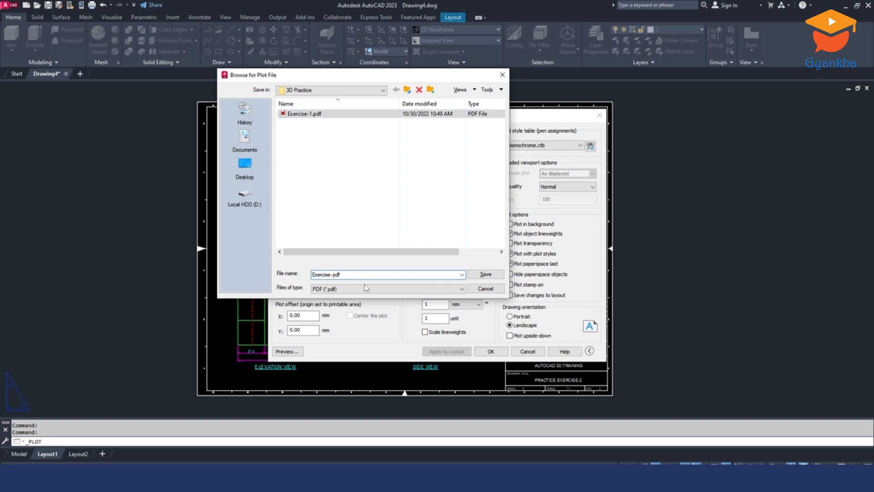
text(2)
click(493, 275)
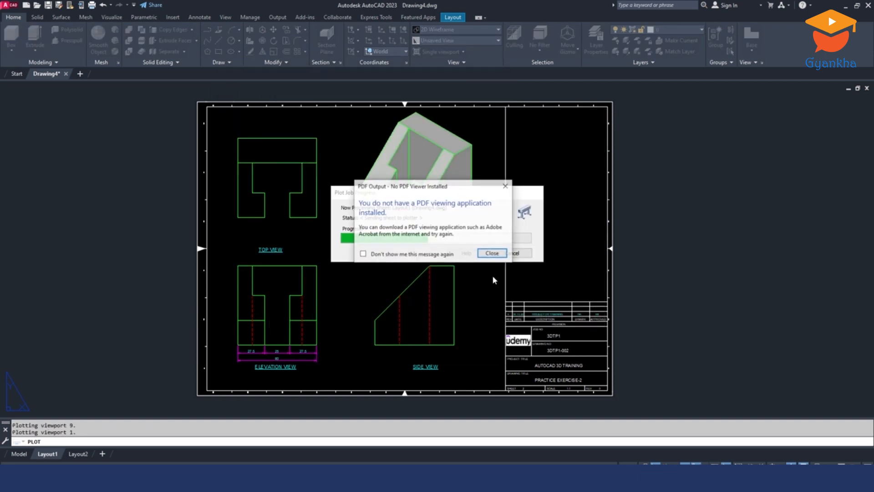
click(492, 253)
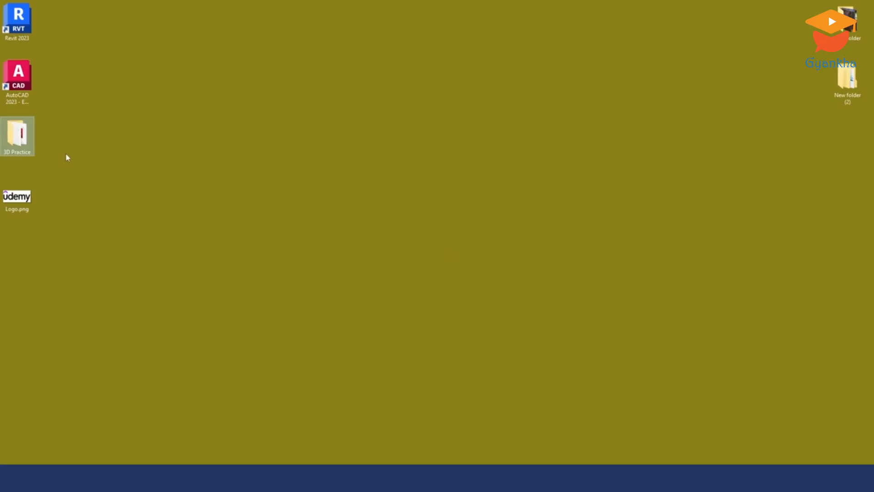
Step: Switch to the 3D Practice folder on the desktop and open Exercise-2.pdf in Adobe Reader to check the plotted sheet
double_click(17, 135)
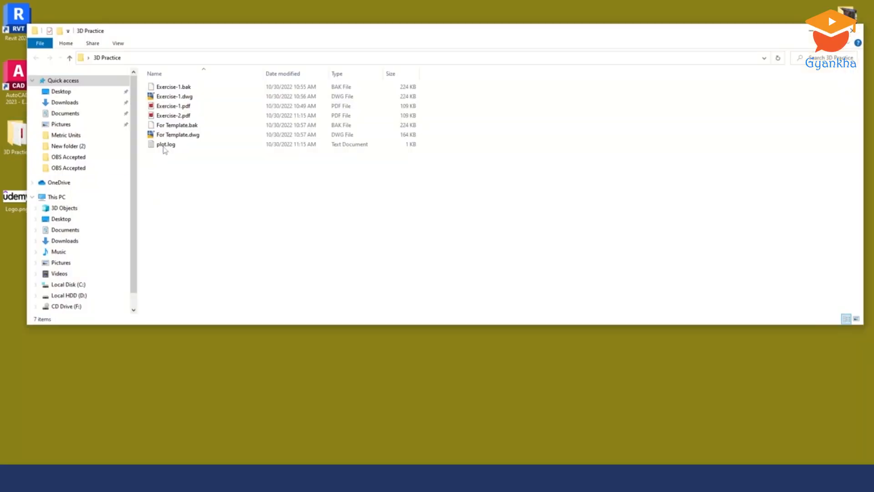
double_click(191, 116)
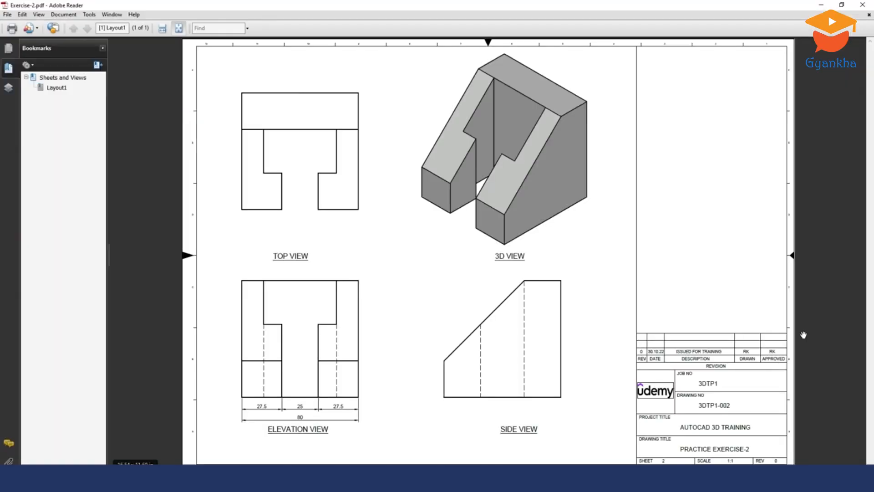